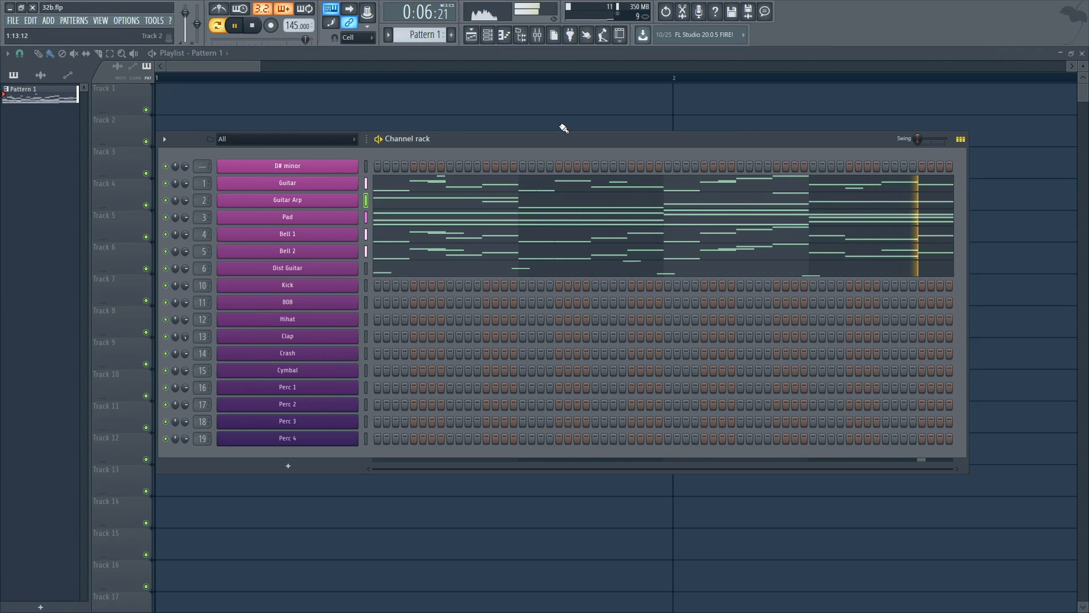
Fill the Hihat channel with a hit on every fourth step and play the pattern.
key(space)
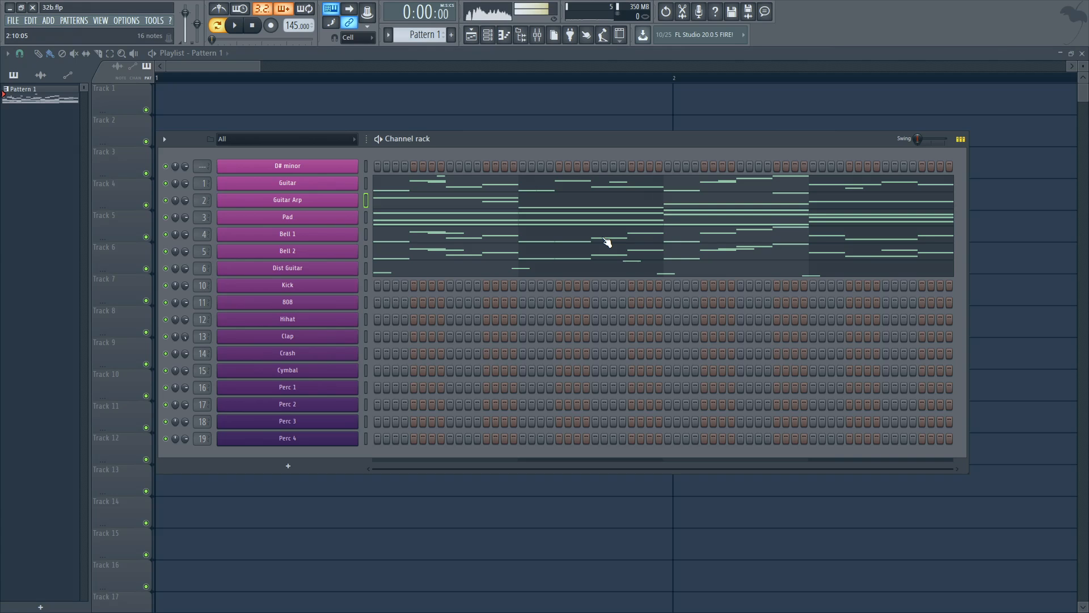
right_click(324, 322)
click(481, 366)
key(space)
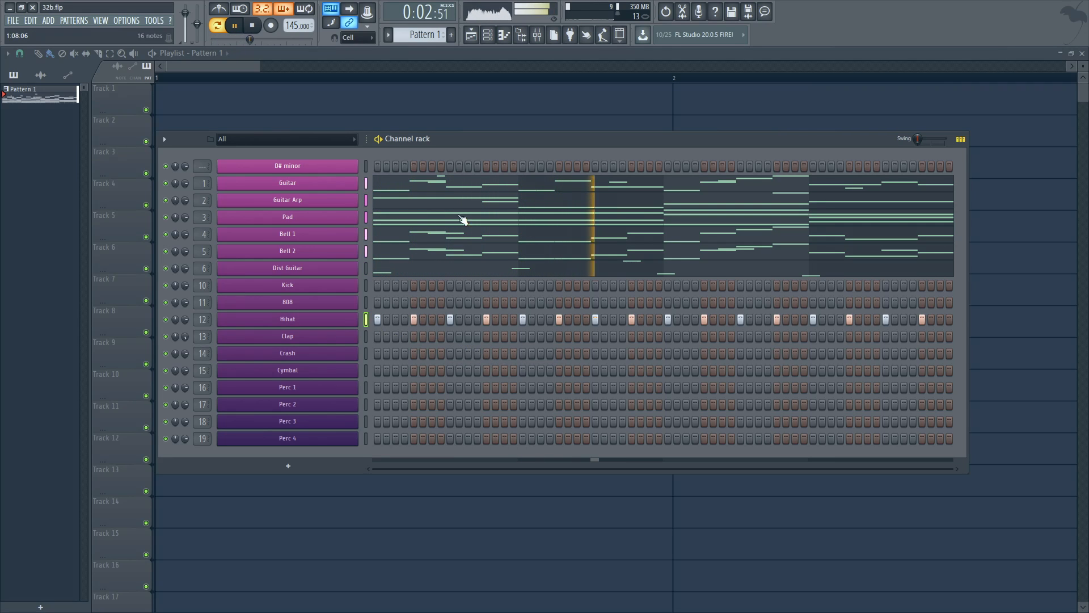
Duplicate all the Hihat notes in the piano roll and shift the copies two steps later.
click(506, 40)
scroll(414, 346, down, 6)
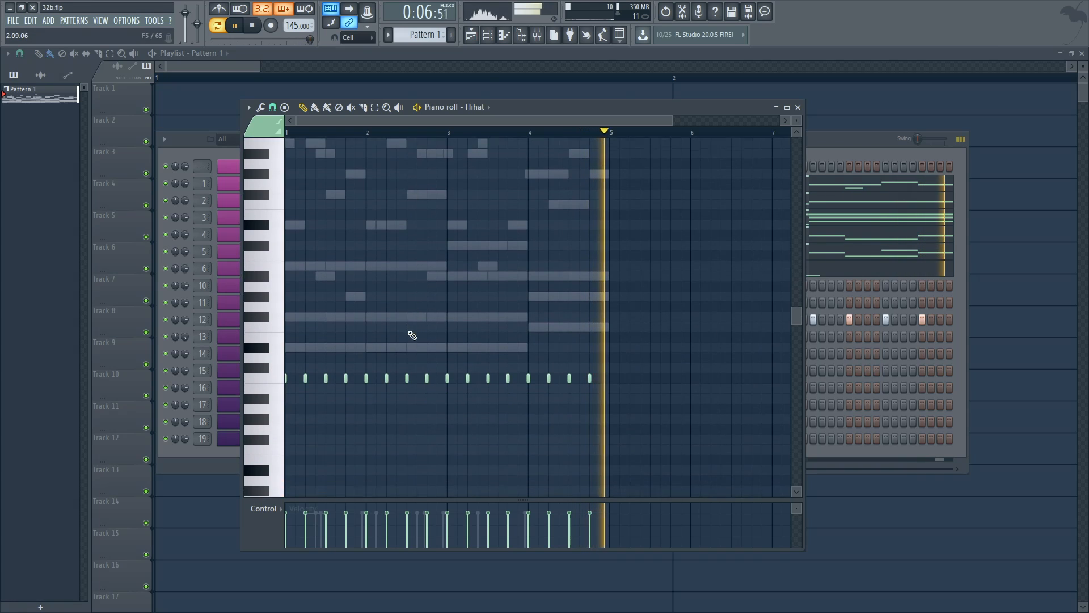
drag(666, 267, 279, 391)
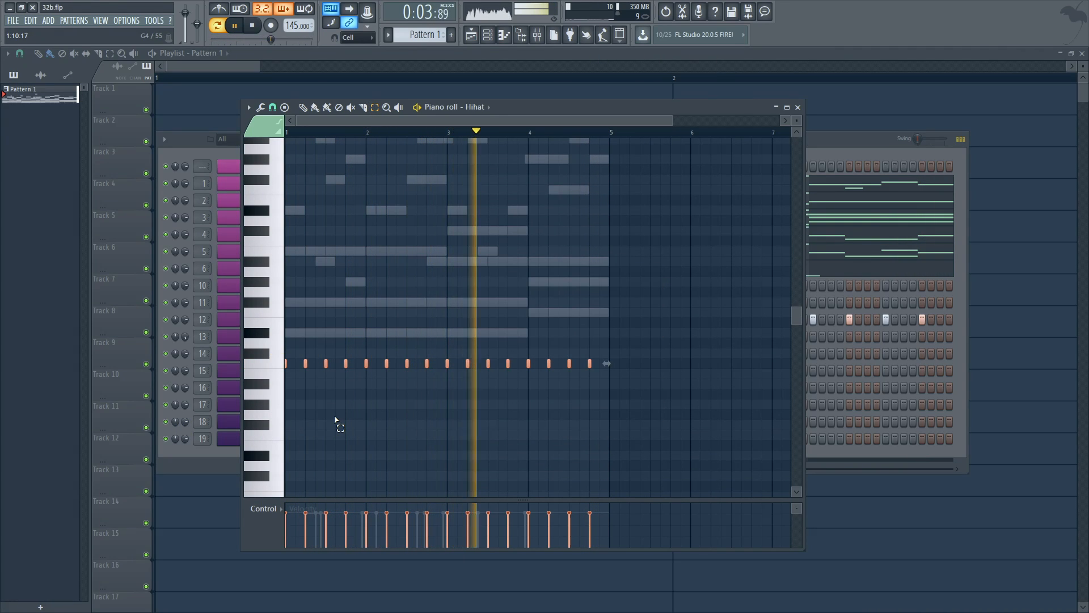
key(ctrl+c)
key(ctrl+v)
key(shift+Right)
key(shift+Right)
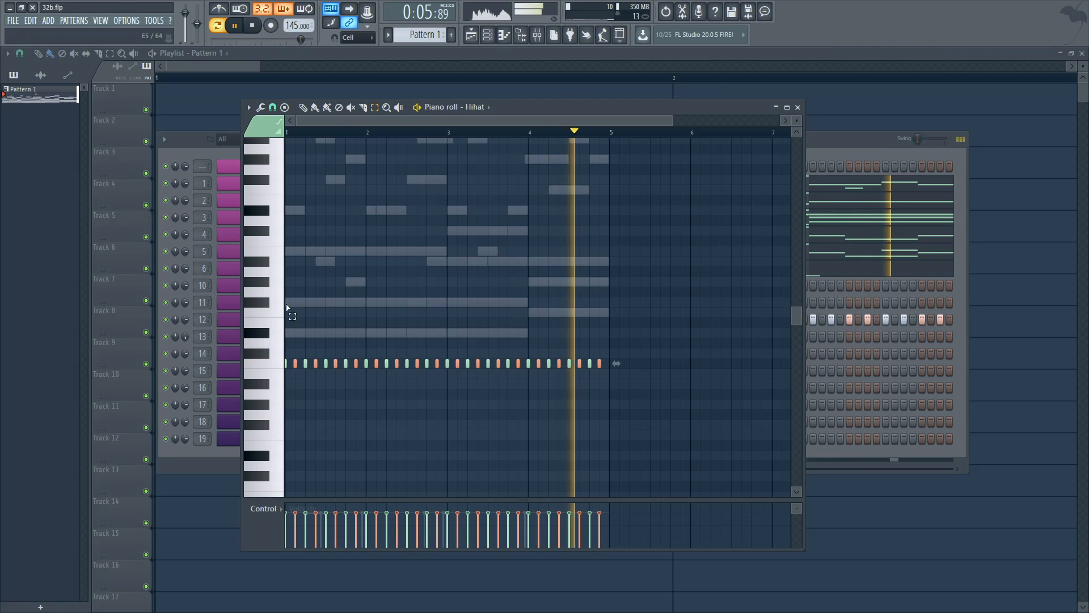
Lower the velocity of the duplicated Hihat notes to about 70%, deselect them and close the piano roll.
click(307, 110)
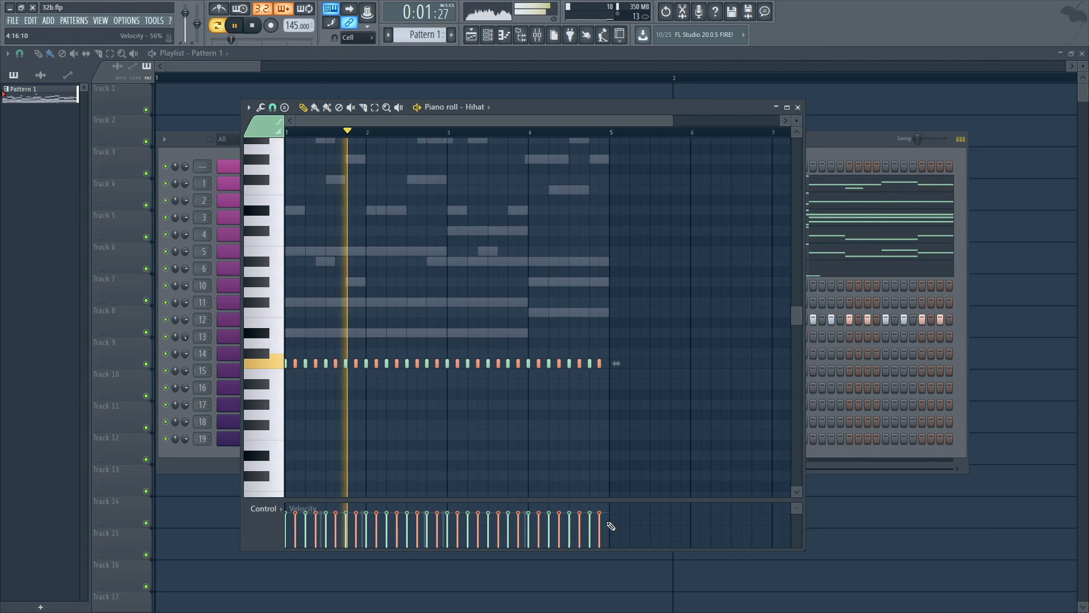
drag(605, 521, 295, 523)
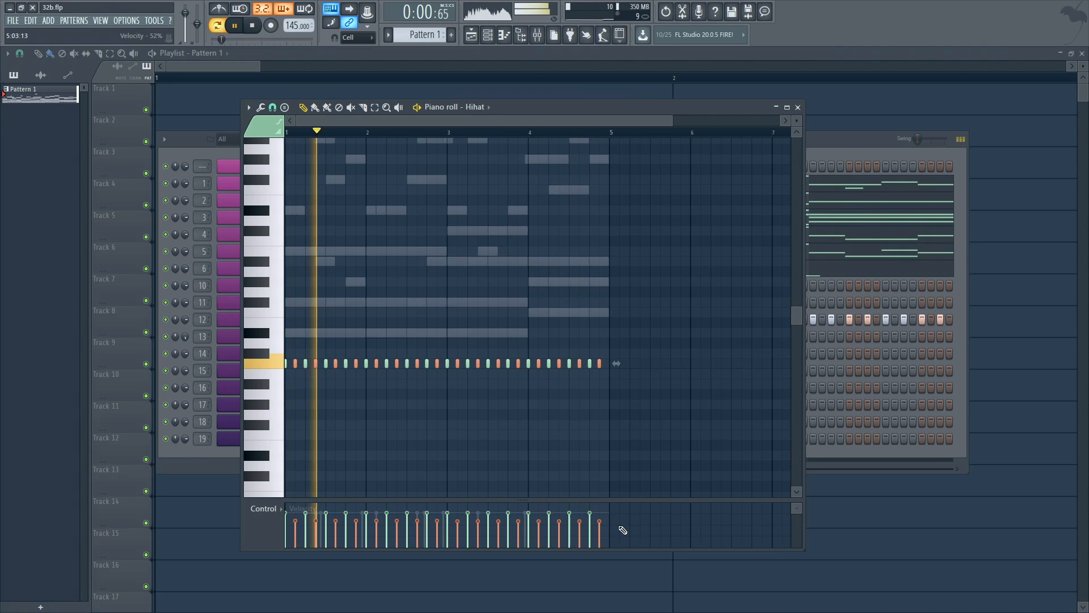
drag(587, 519, 290, 518)
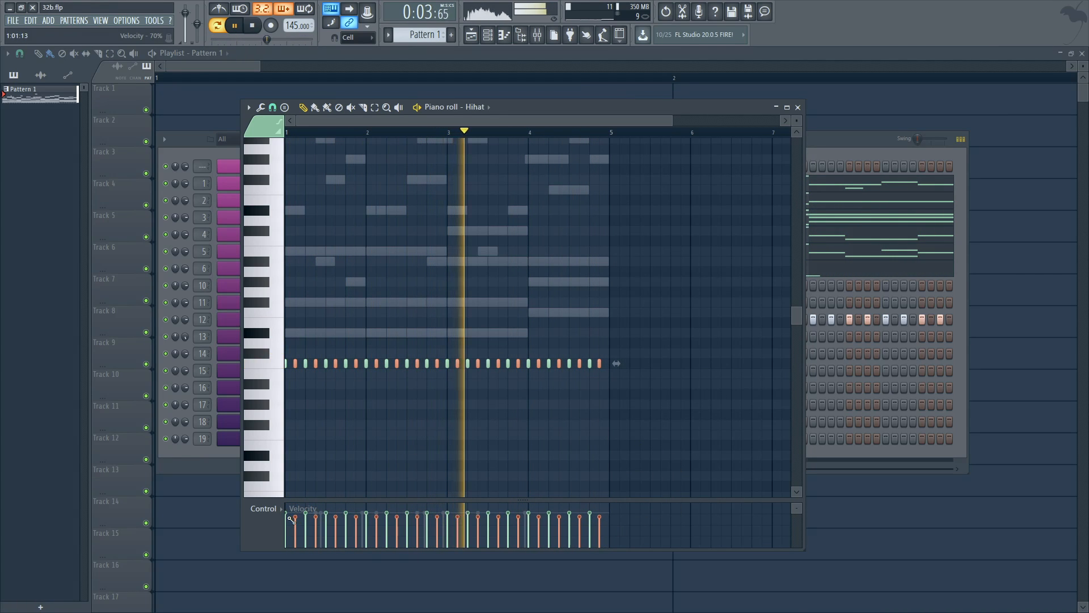
ctrl+click(454, 425)
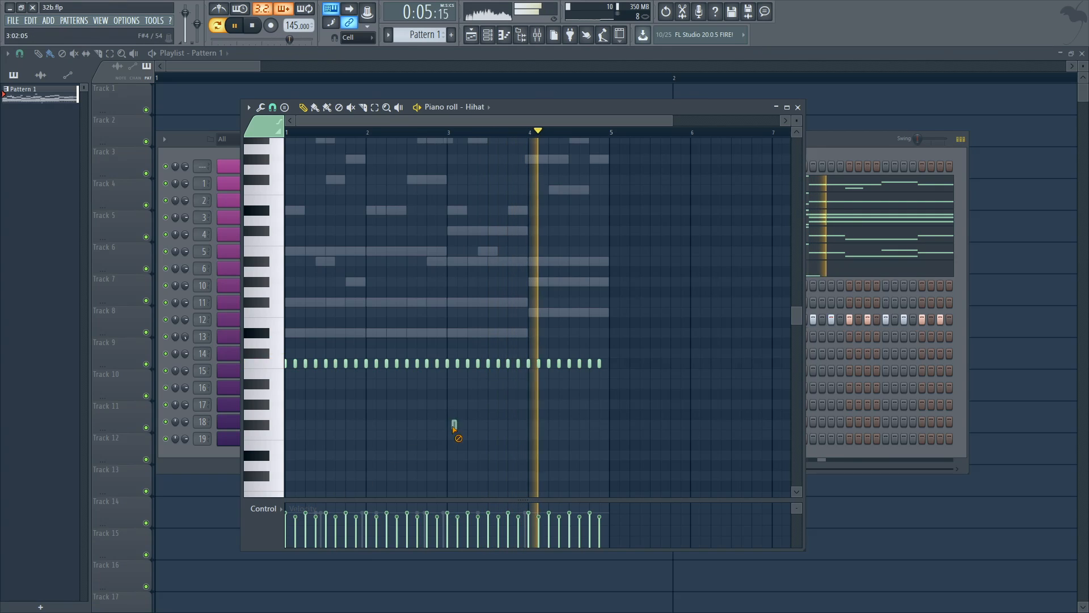
click(798, 108)
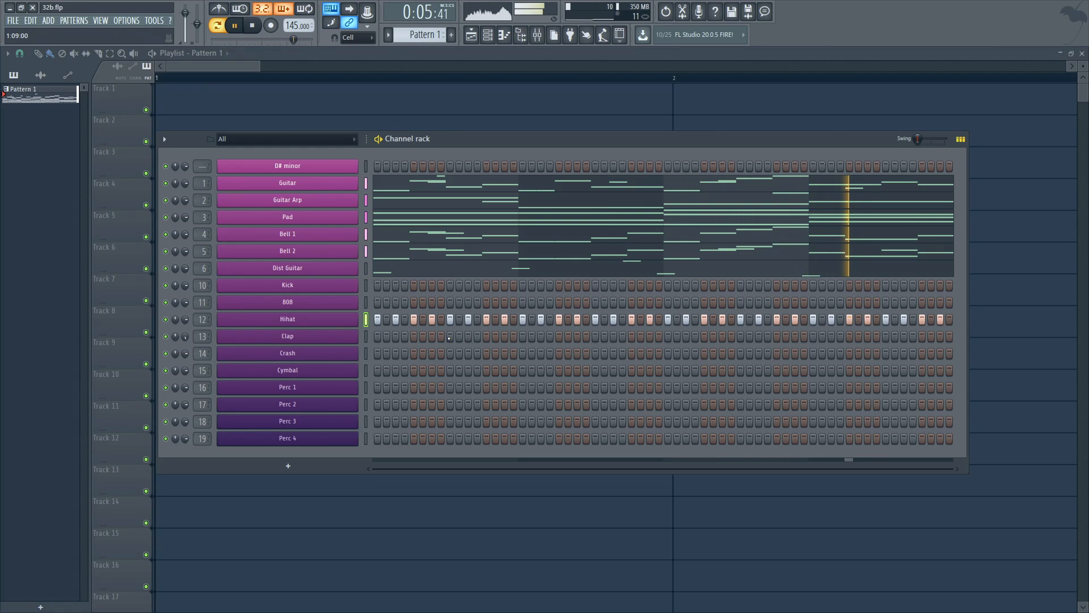
Place Clap hits on steps 9, 25, 41 and 57 of the pattern.
click(451, 337)
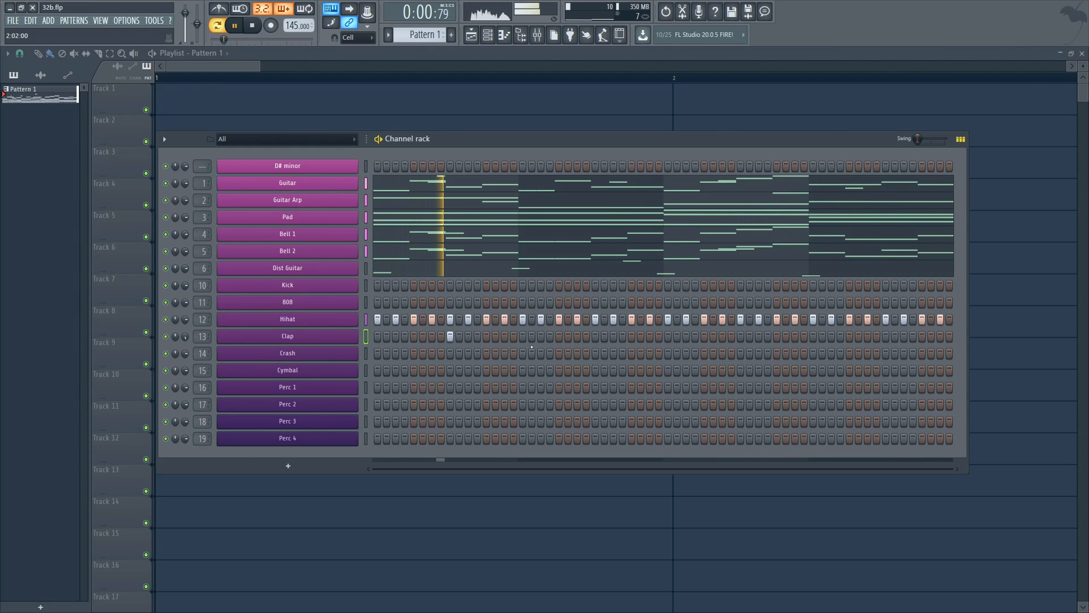
click(596, 337)
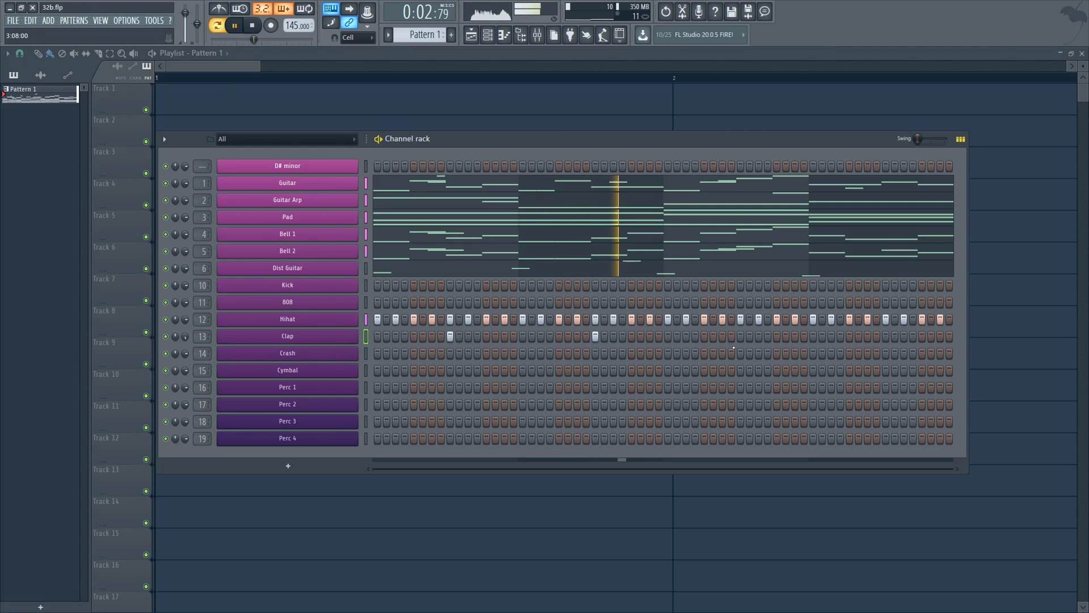
click(741, 337)
click(887, 337)
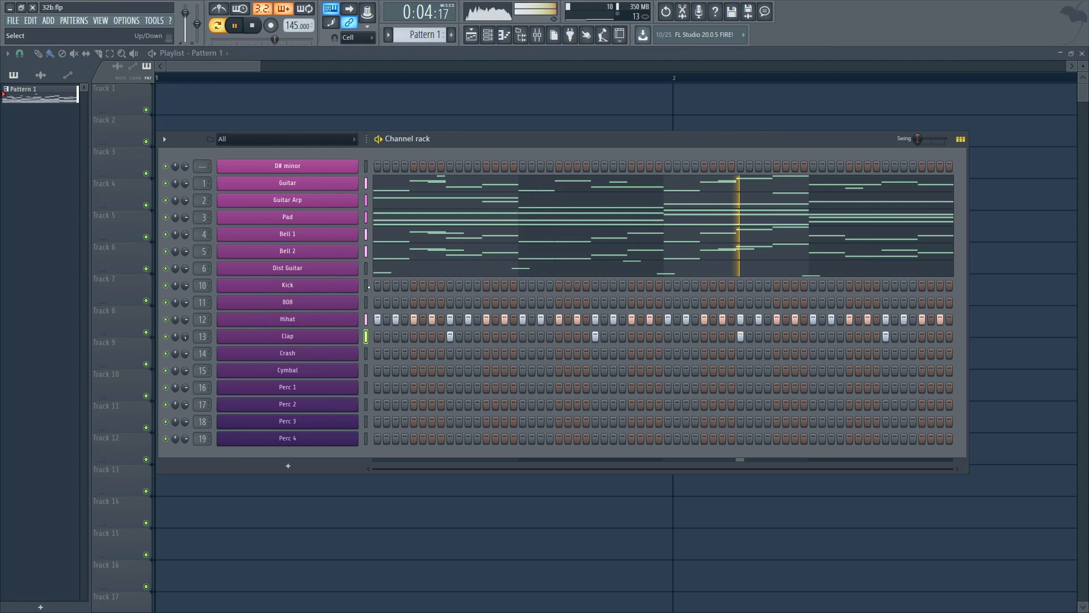
Open the 808 channel in the piano roll and draw a D#5 note about ten steps long from the start of bar 1.
click(366, 303)
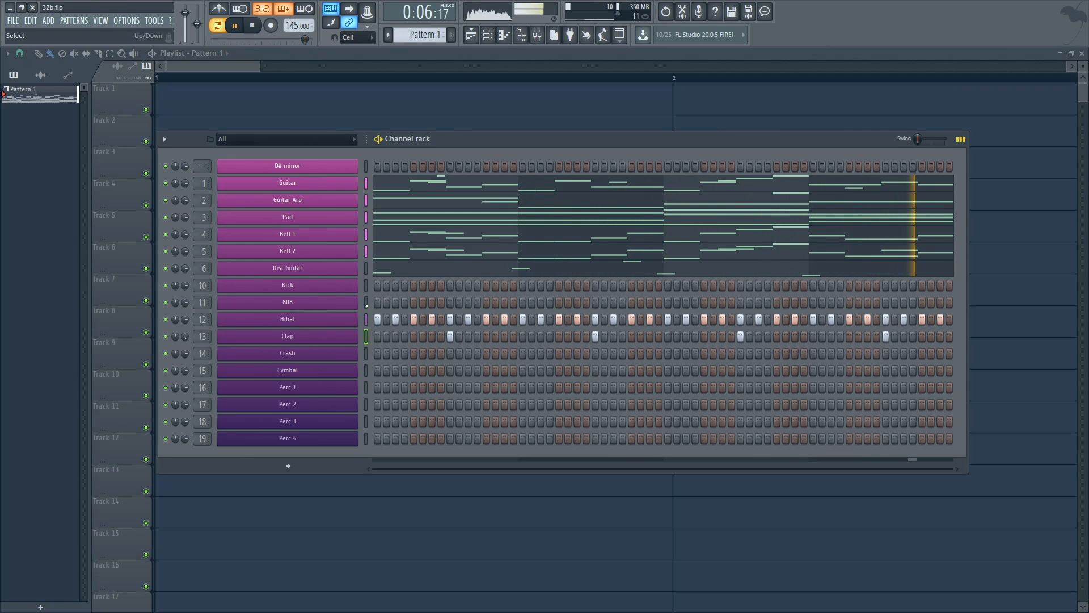
key(space)
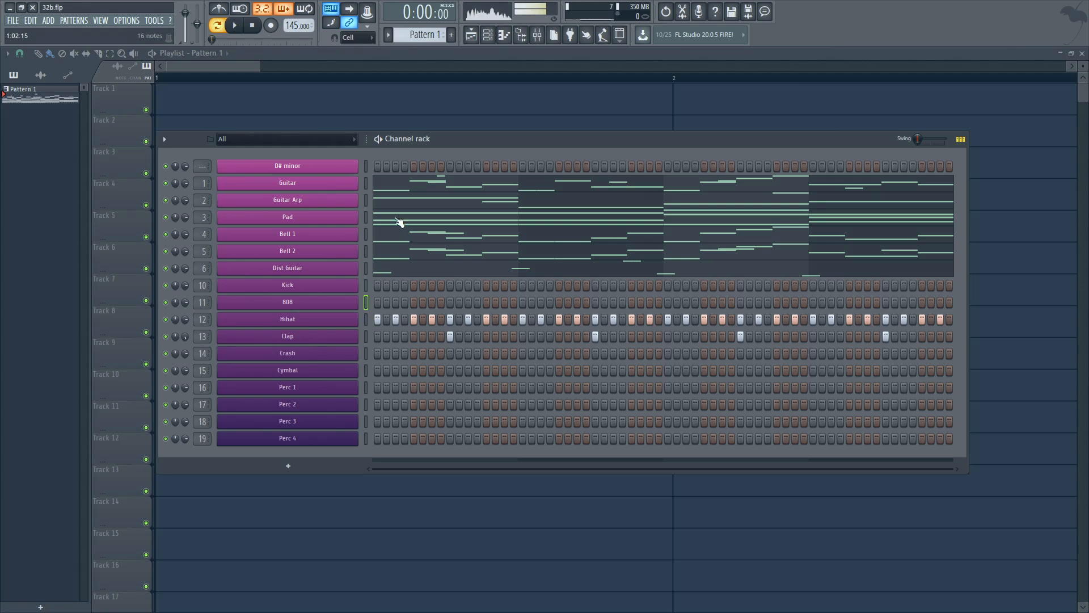
click(505, 38)
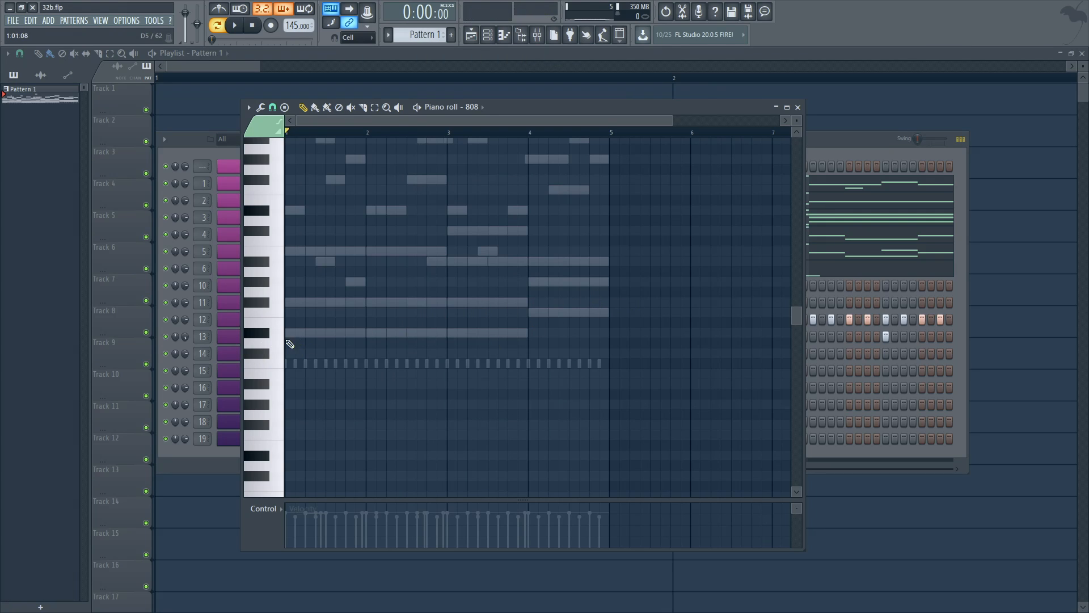
click(799, 107)
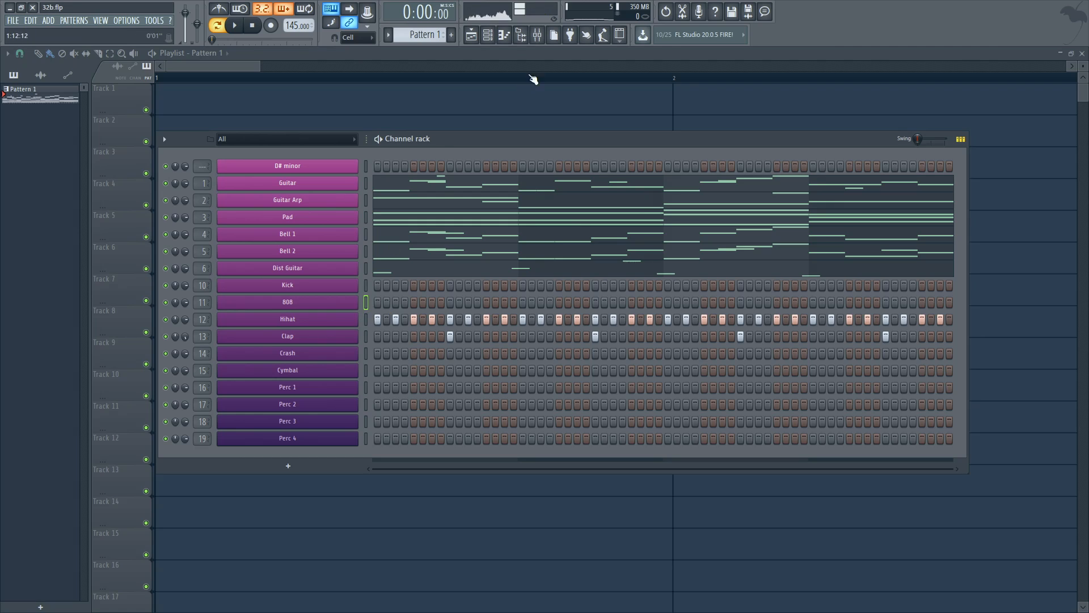
click(505, 35)
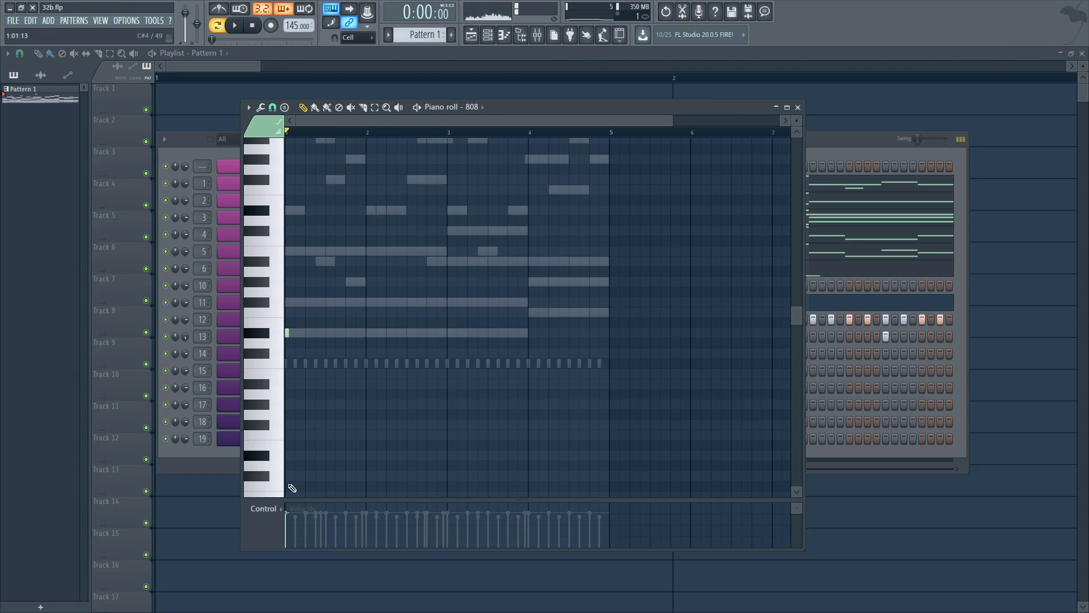
key(space)
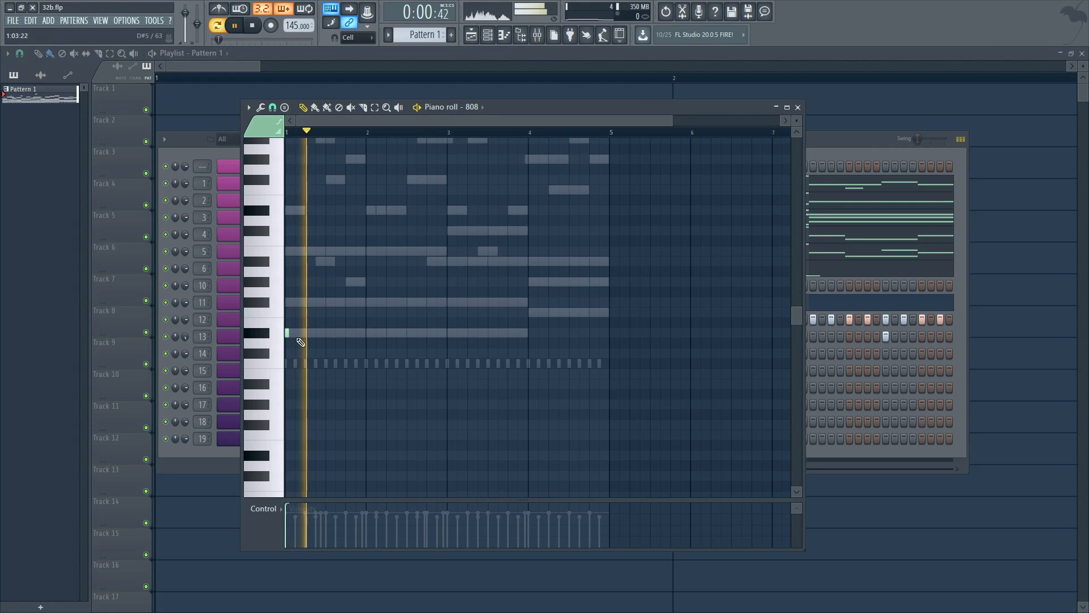
key(space)
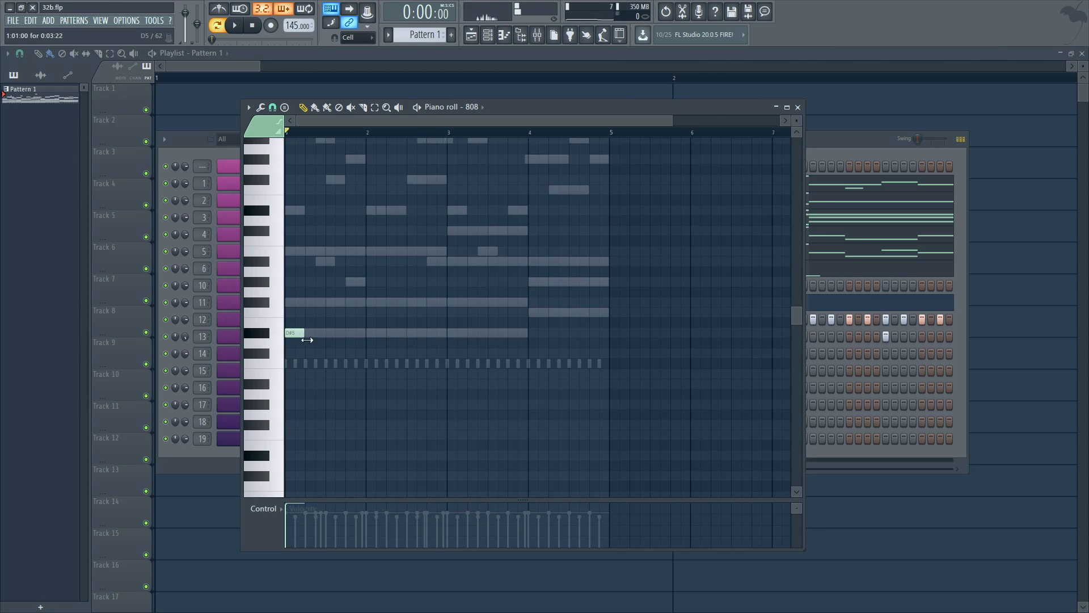
key(space)
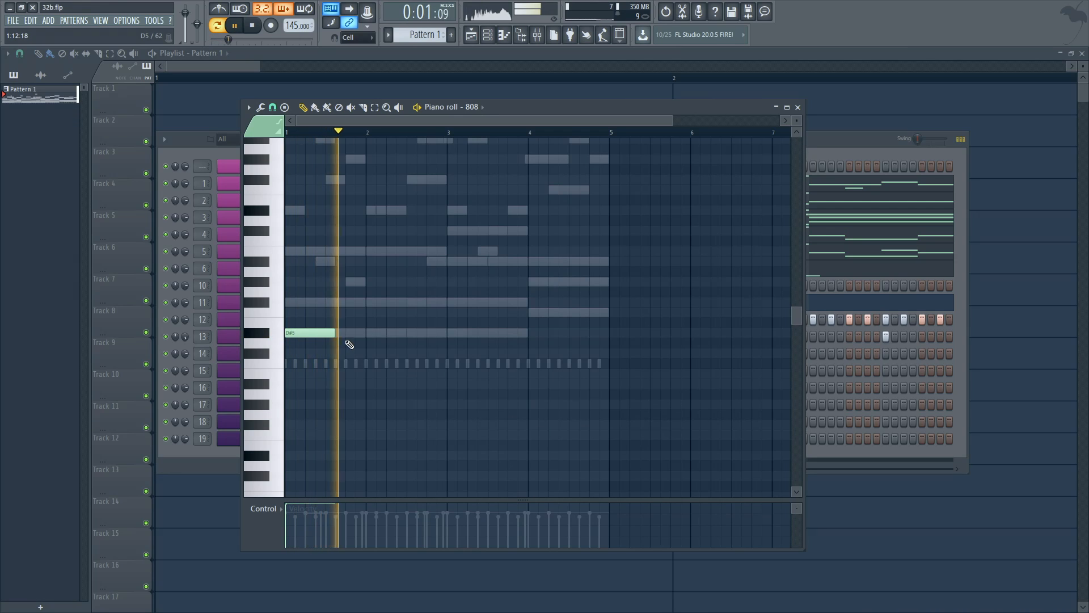
Add two D#5 notes of about six steps to the 808 line, starting at bar 1 step 15 and bar 2 step 5.
key(space)
key(space)
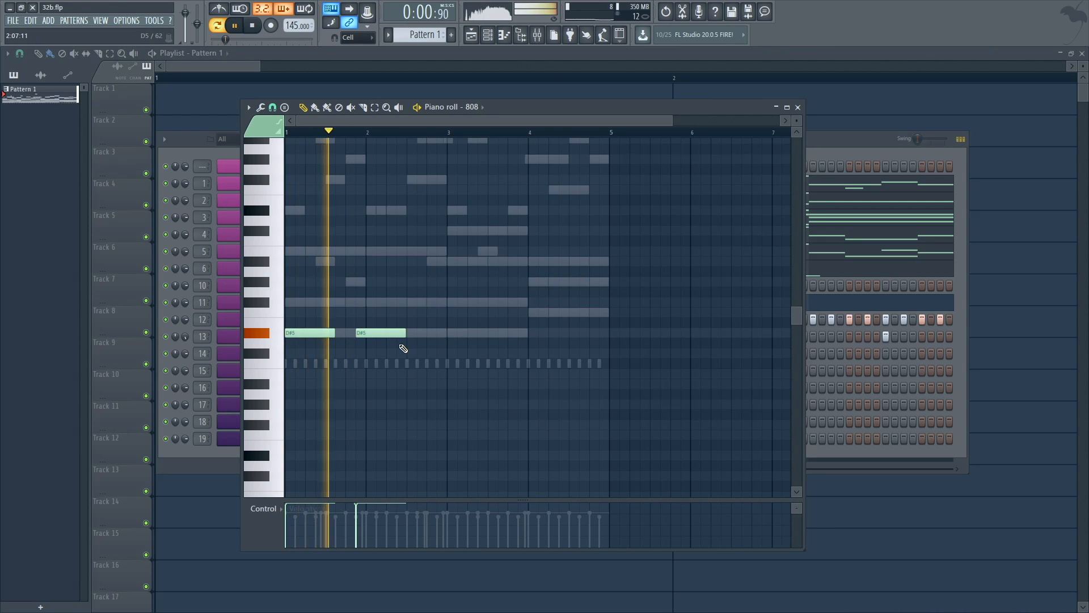
key(space)
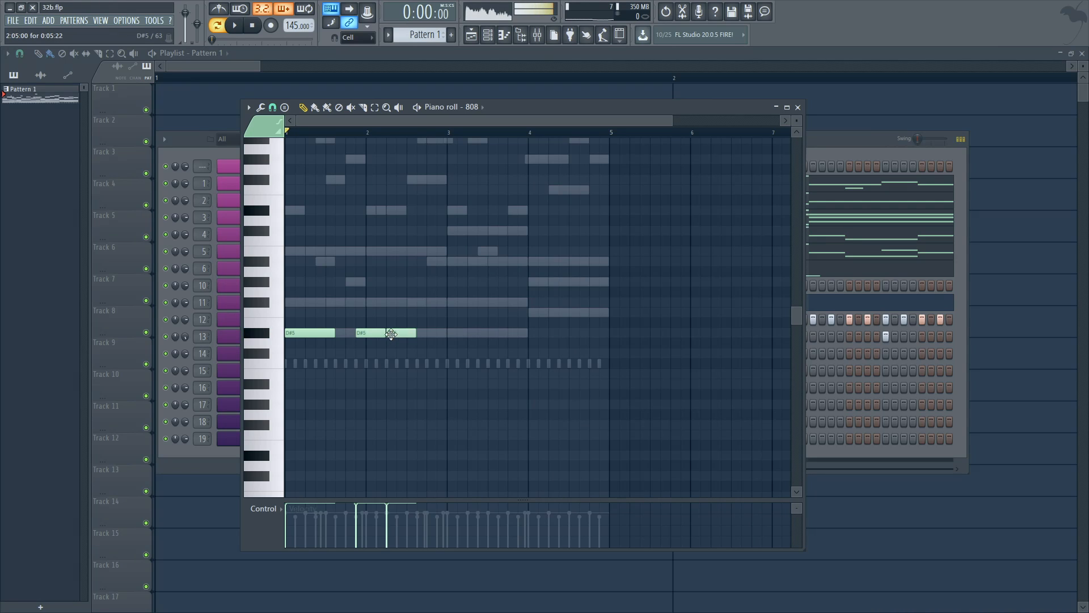
key(space)
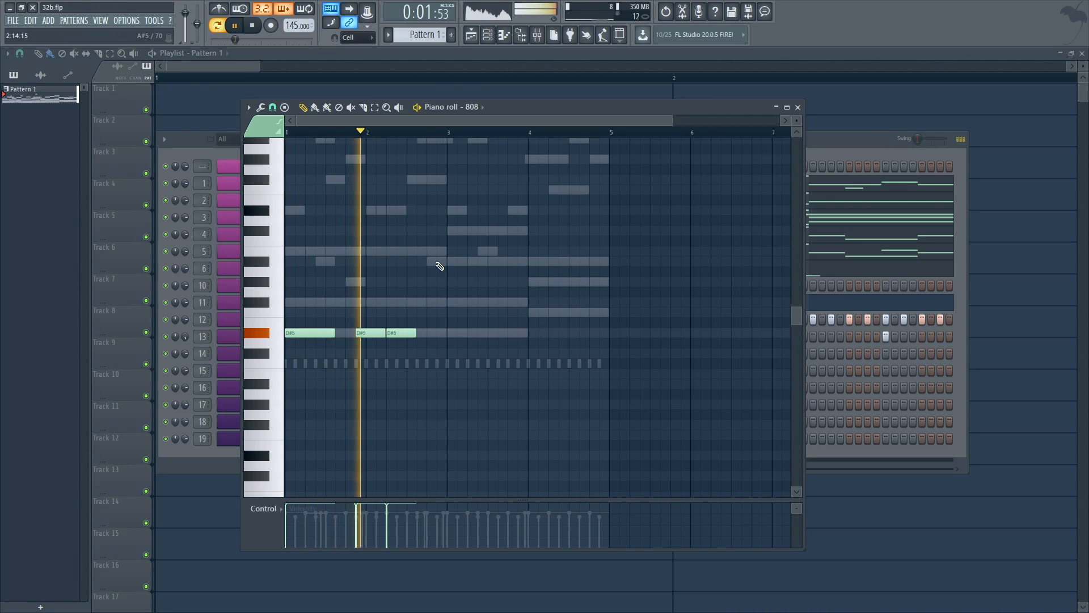
Add a four-step A#5 note ending bar 2 and a six-step D#5 note at the start of bar 3.
key(space)
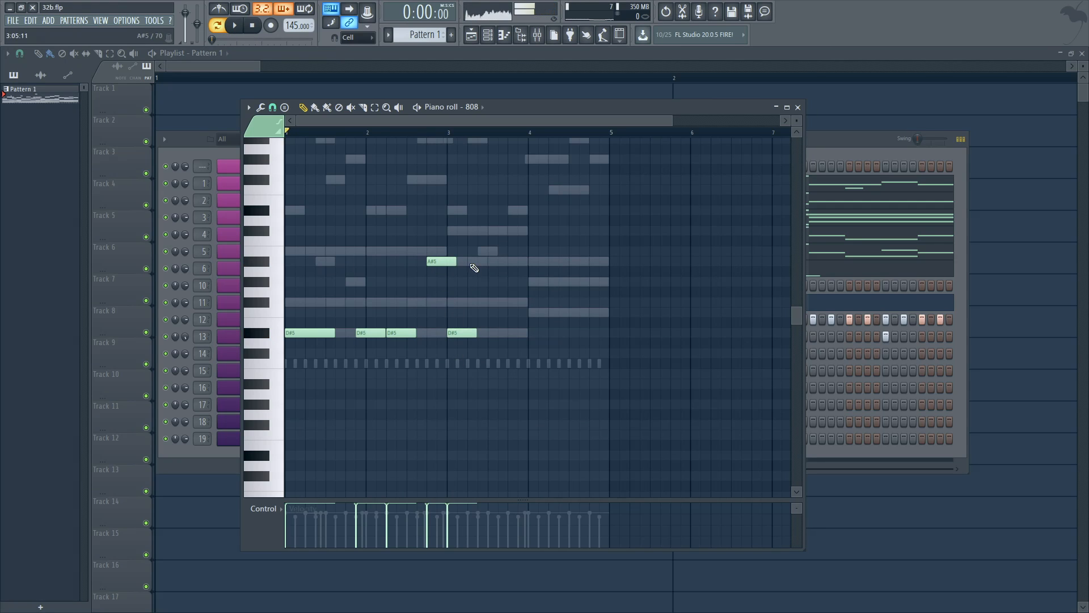
key(space)
drag(455, 262, 446, 261)
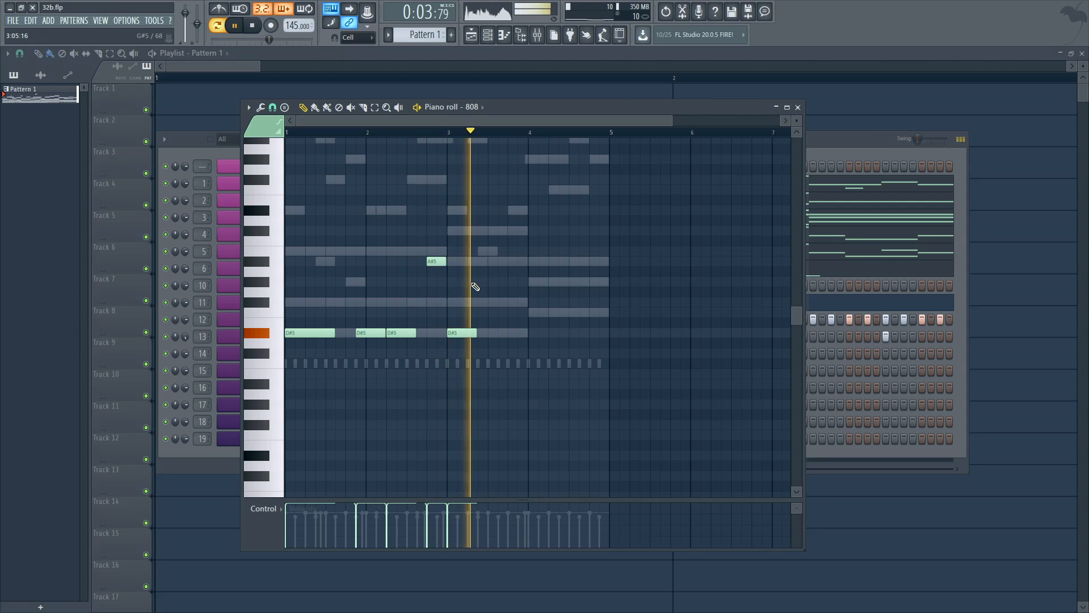
Add two two-step F#5 notes at the end of bar 3 and F5, G#5 and F5 notes across bar 4, and play the line.
key(space)
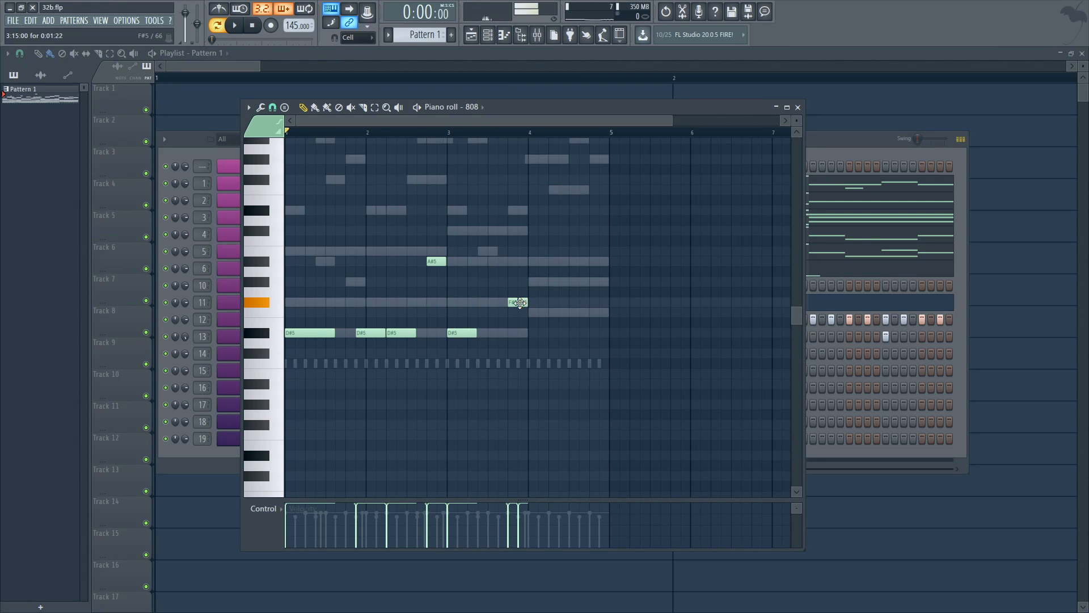
key(space)
scroll(477, 134, up, 2)
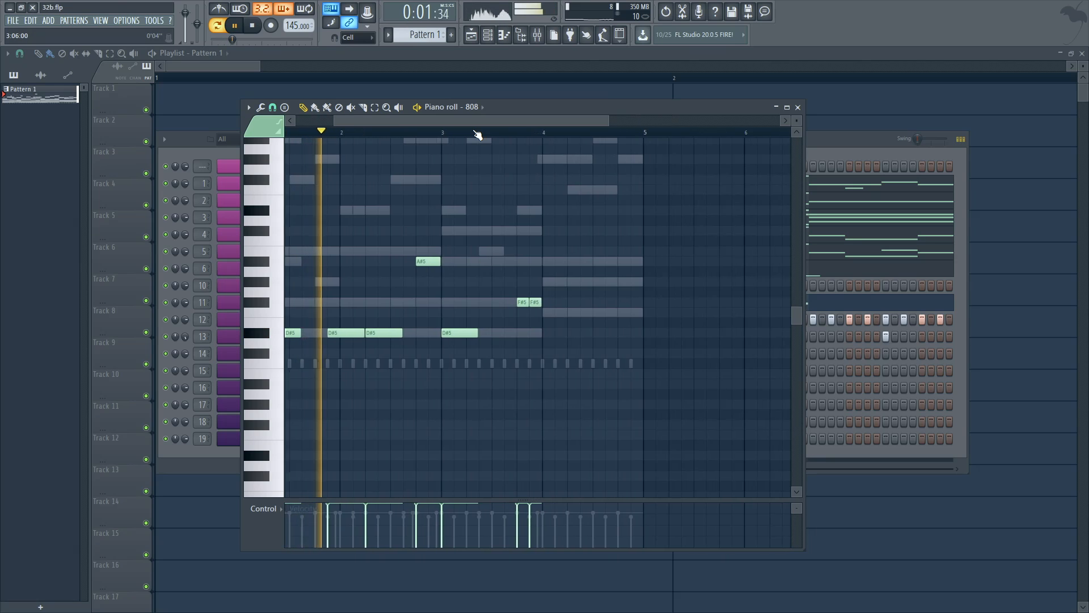
scroll(477, 134, left, 2)
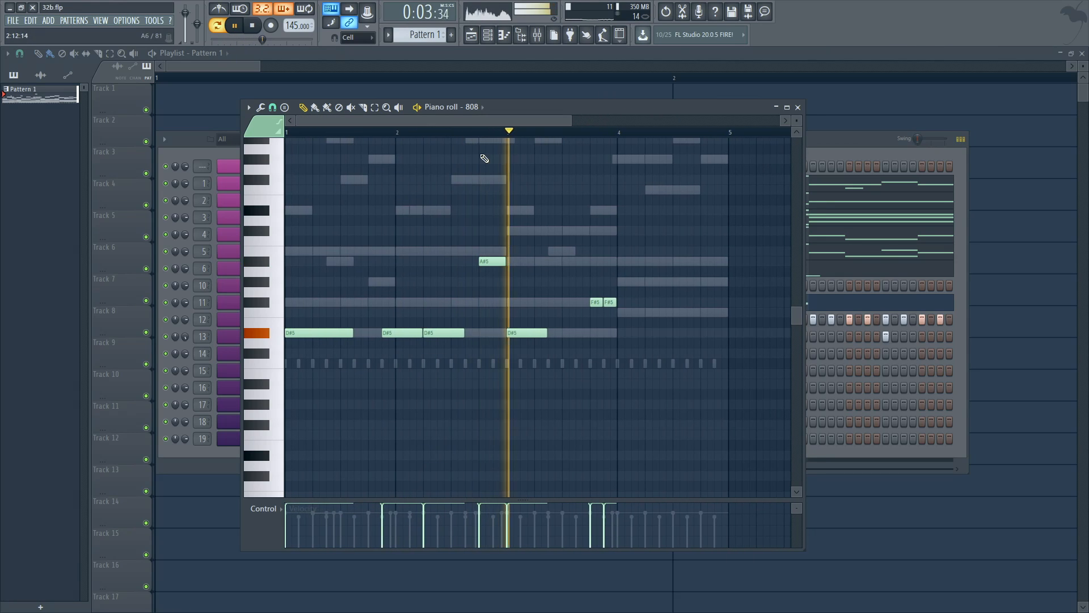
key(space)
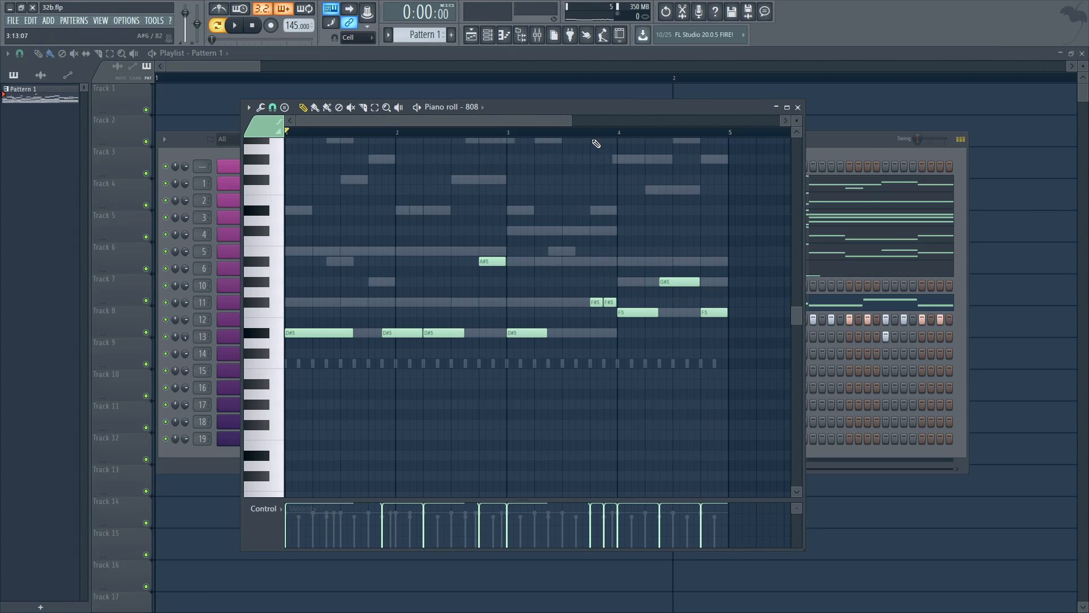
key(space)
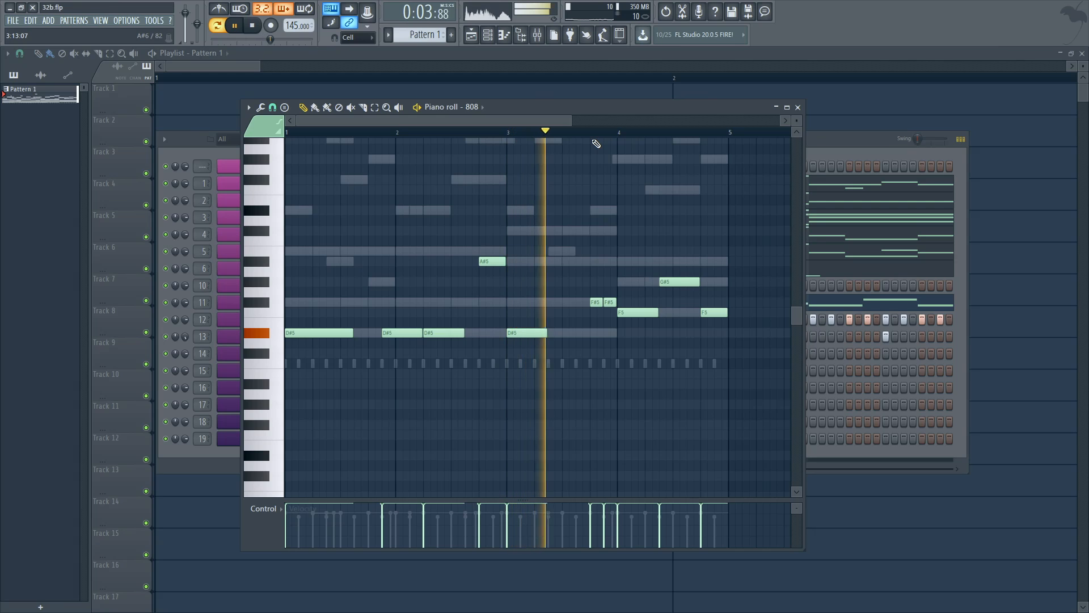
Start bar 4's first F5 note at step 3 with a six-step length, and delete the G#5 note after it.
key(space)
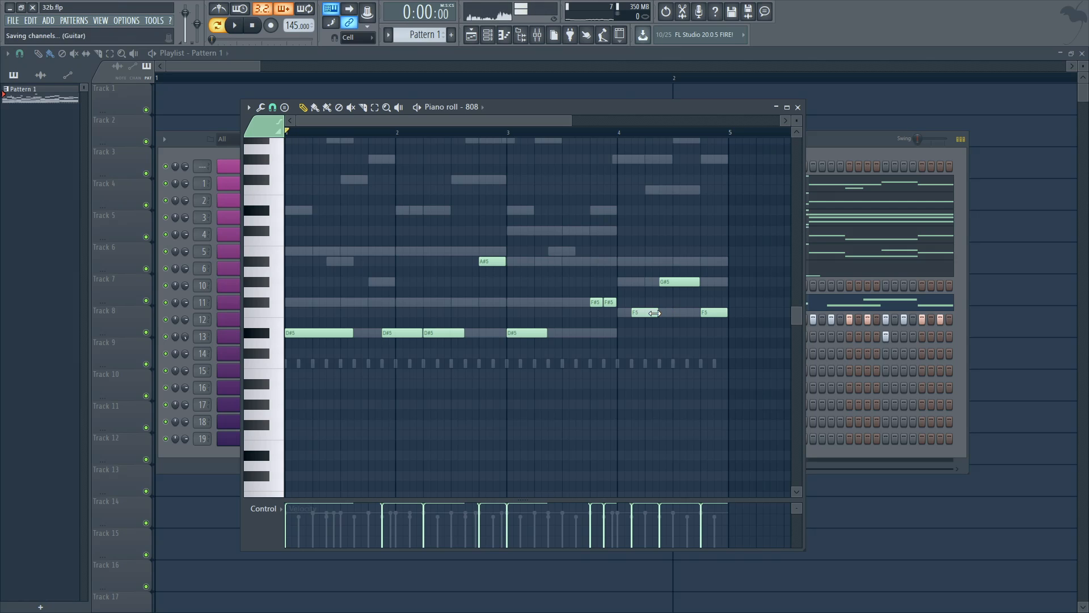
key(space)
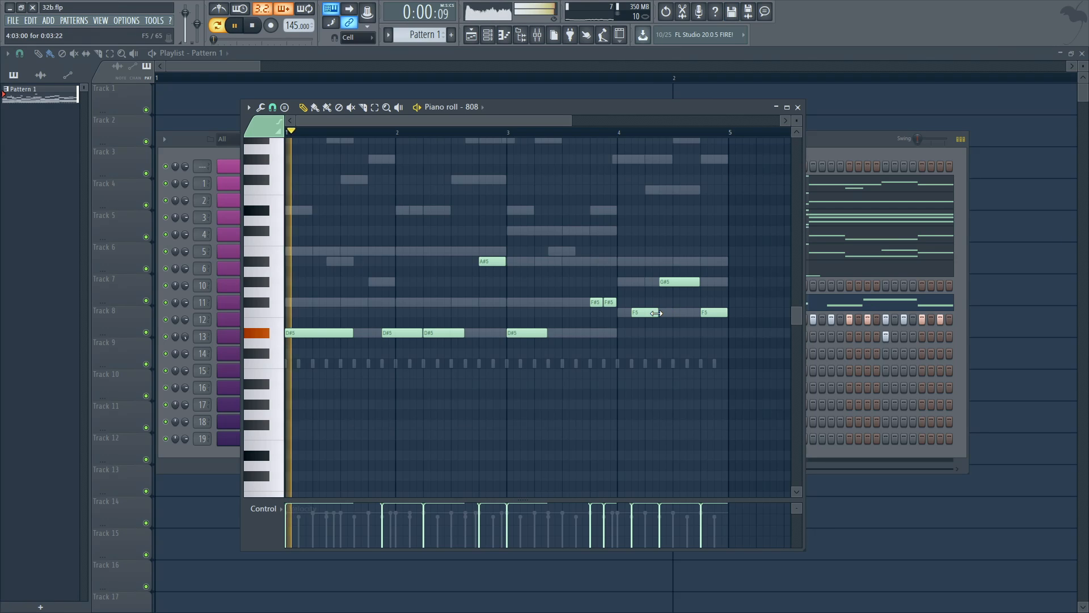
right_click(681, 281)
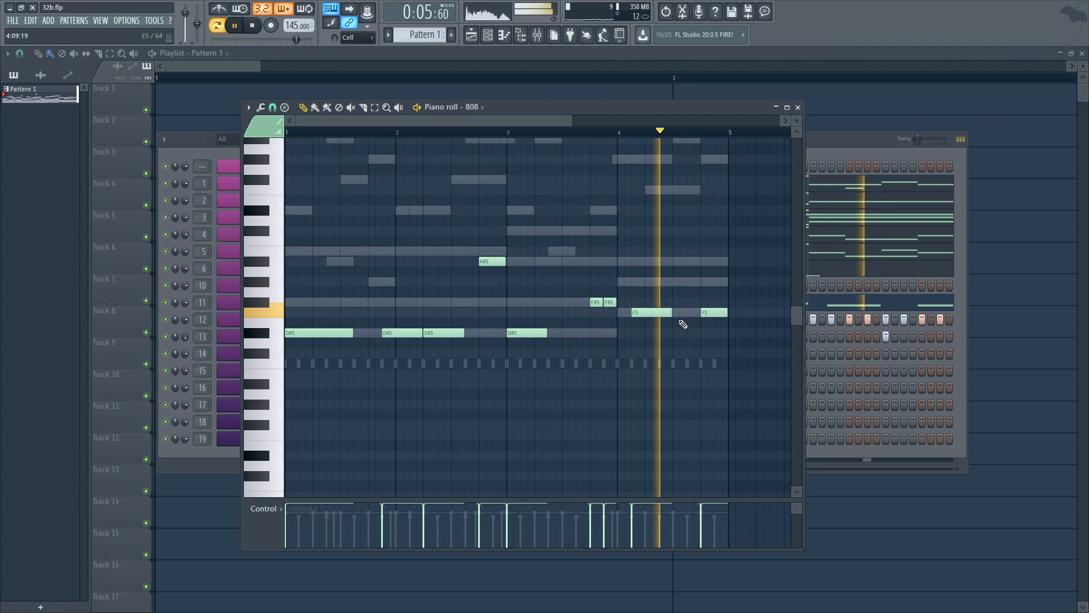
key(space)
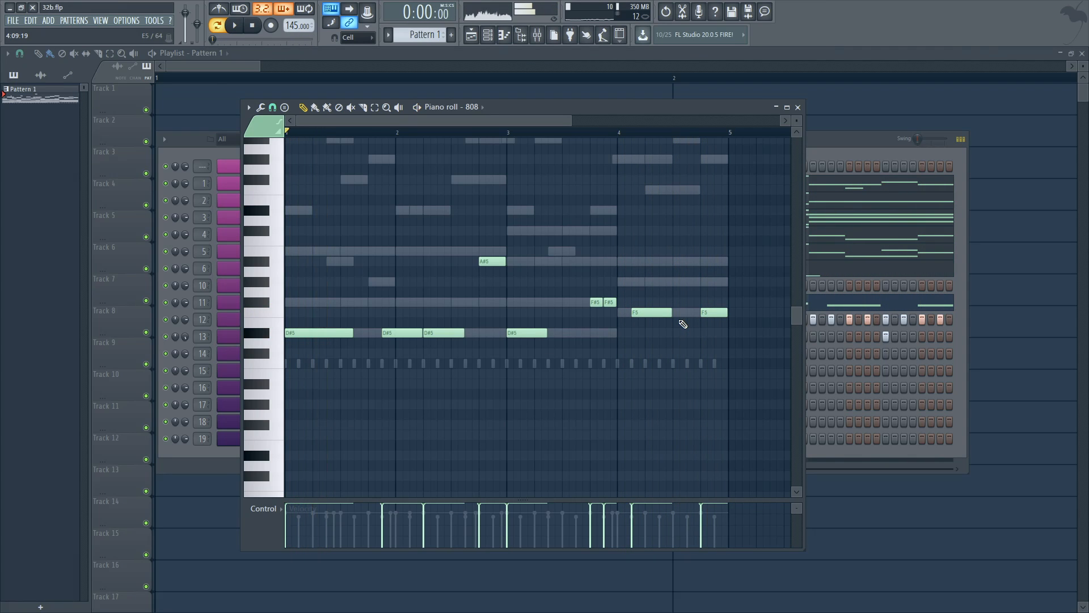
Apply quick legato to the 808 line so each note extends toward the next, and play the line.
key(ctrl+l)
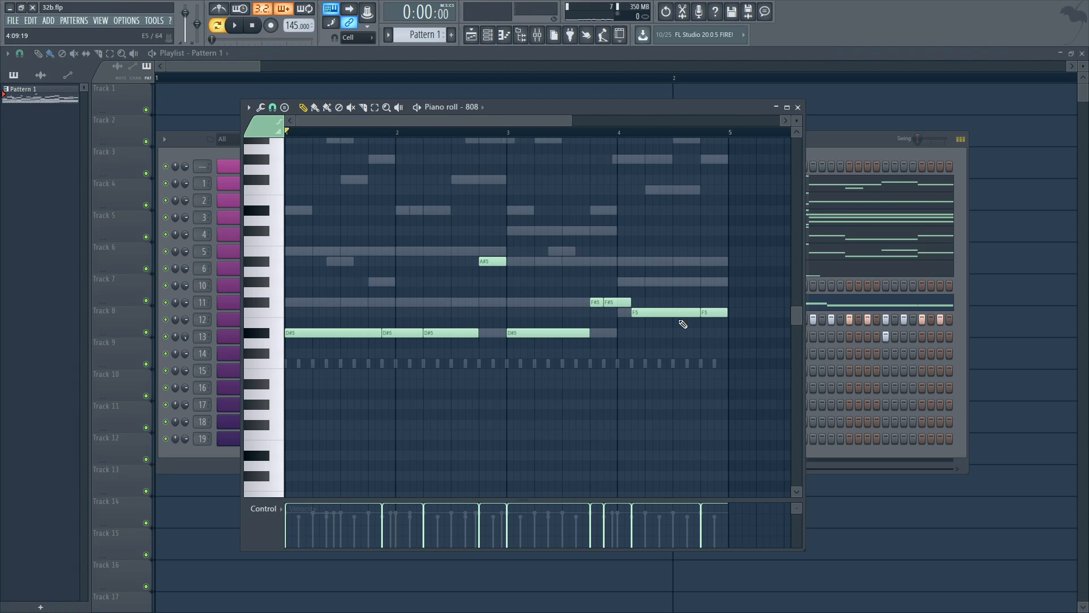
key(space)
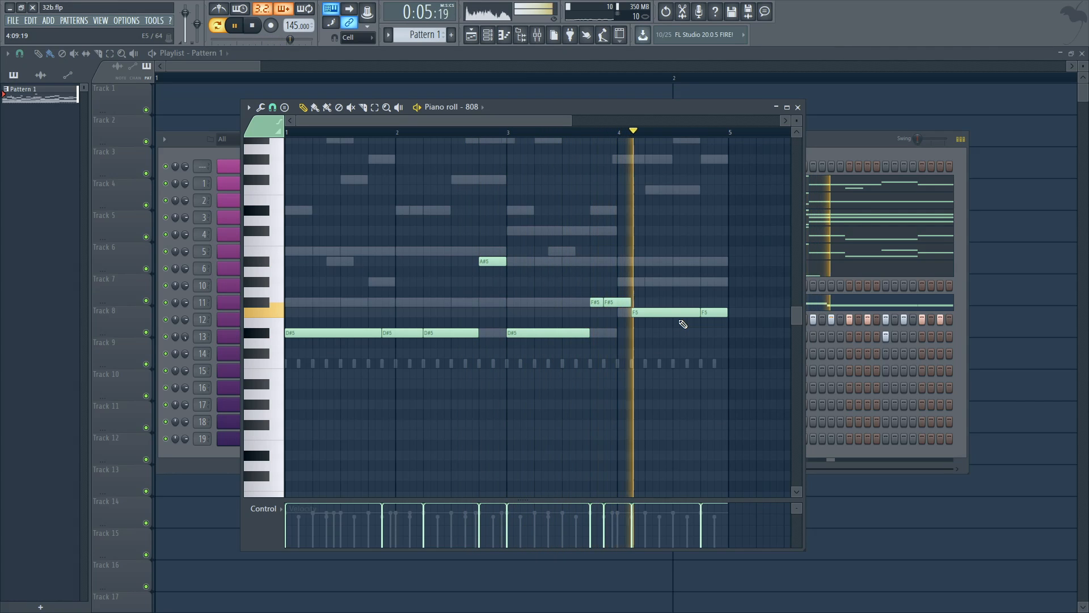
key(space)
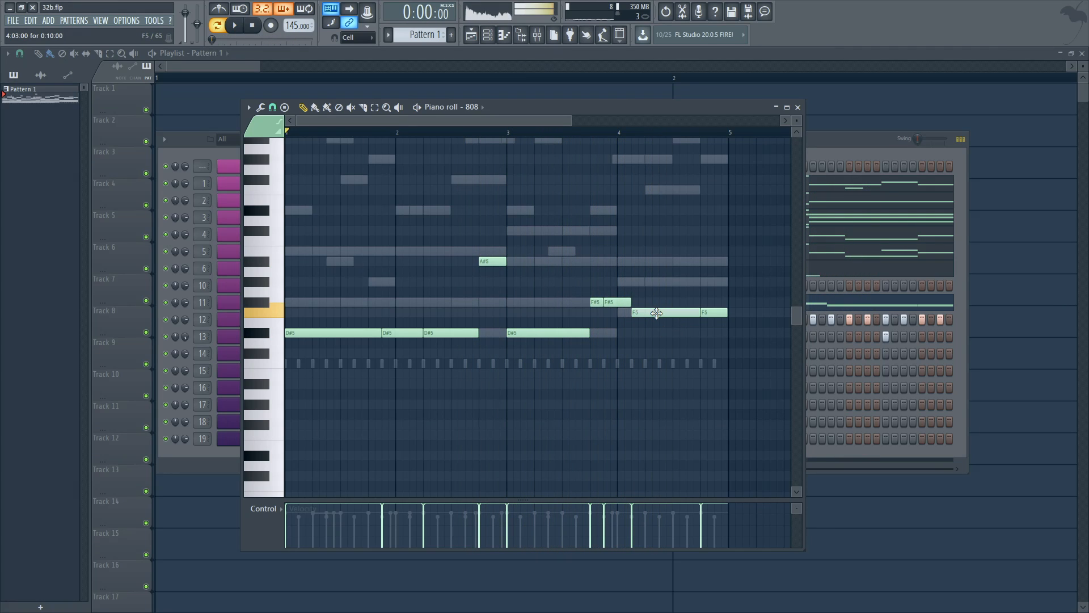
Start bar 4's long F5 note at step 5 with an eight-step length, and raise the pattern's last 808 note to A#5.
drag(666, 312, 659, 342)
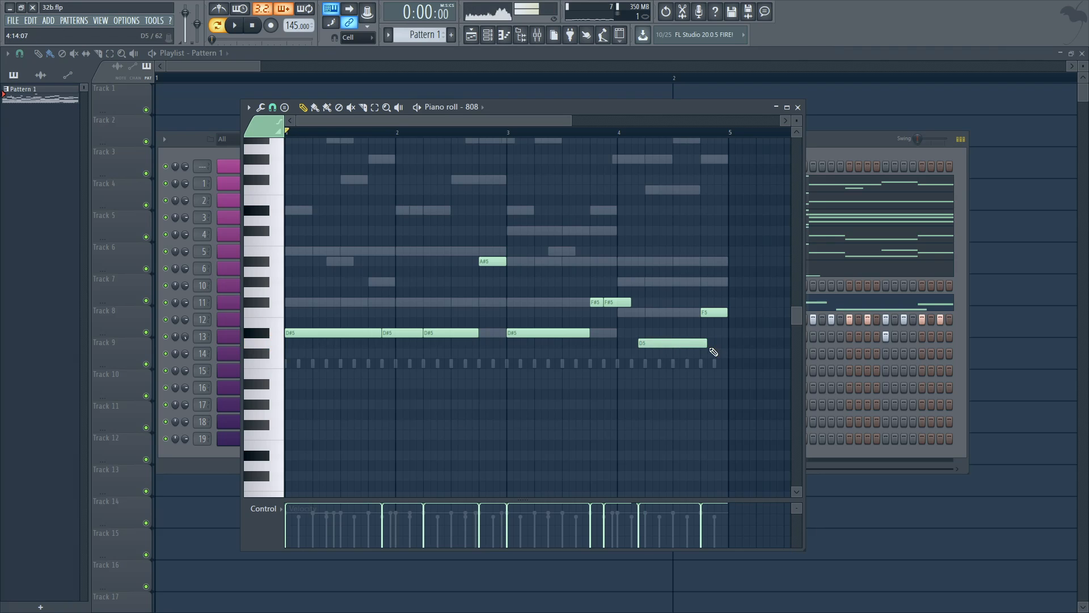
drag(652, 311, 647, 311)
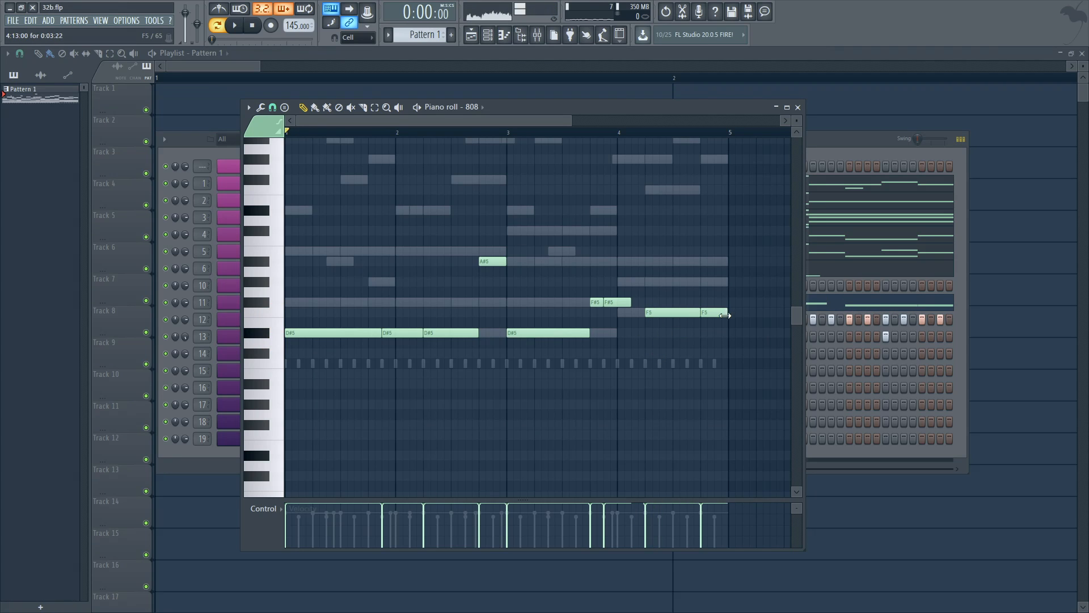
drag(726, 316, 726, 262)
Play the 808 line, shorten its first D#5 note to eight steps and extend the second F#5 note to six steps.
key(space)
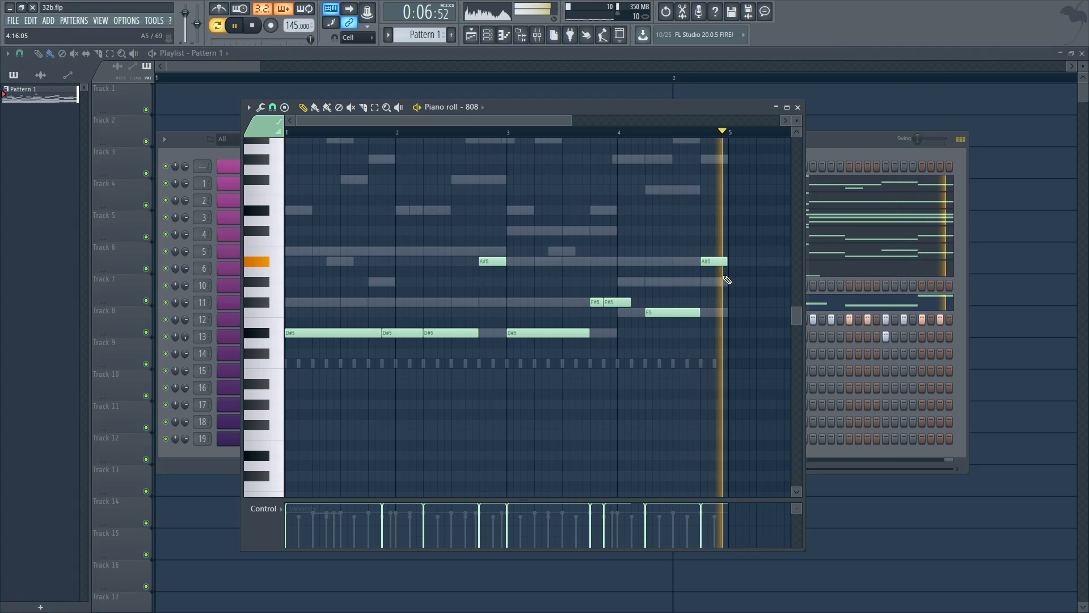
key(space)
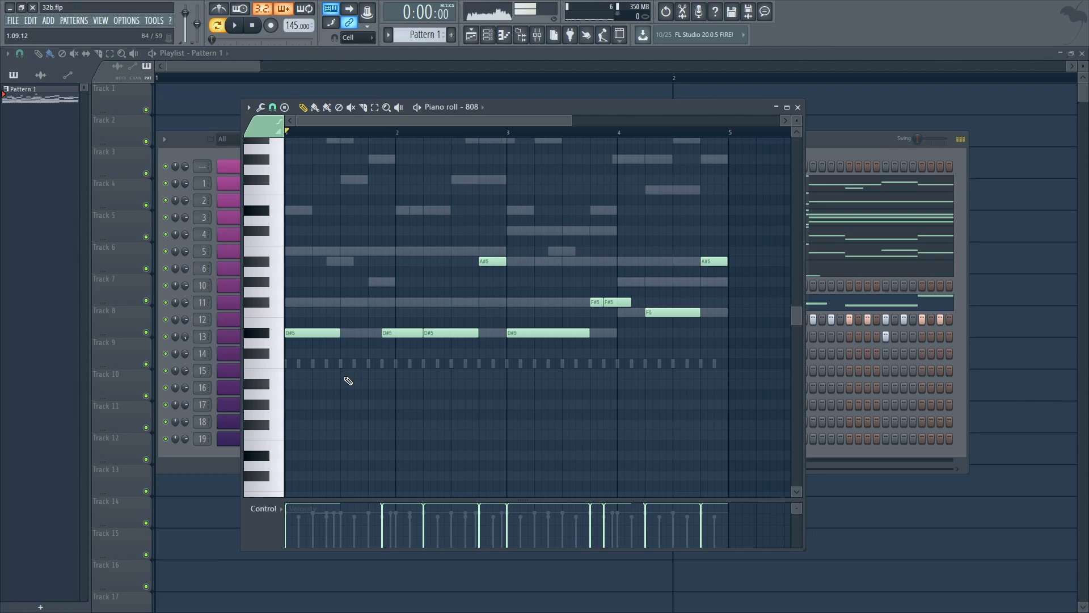
key(space)
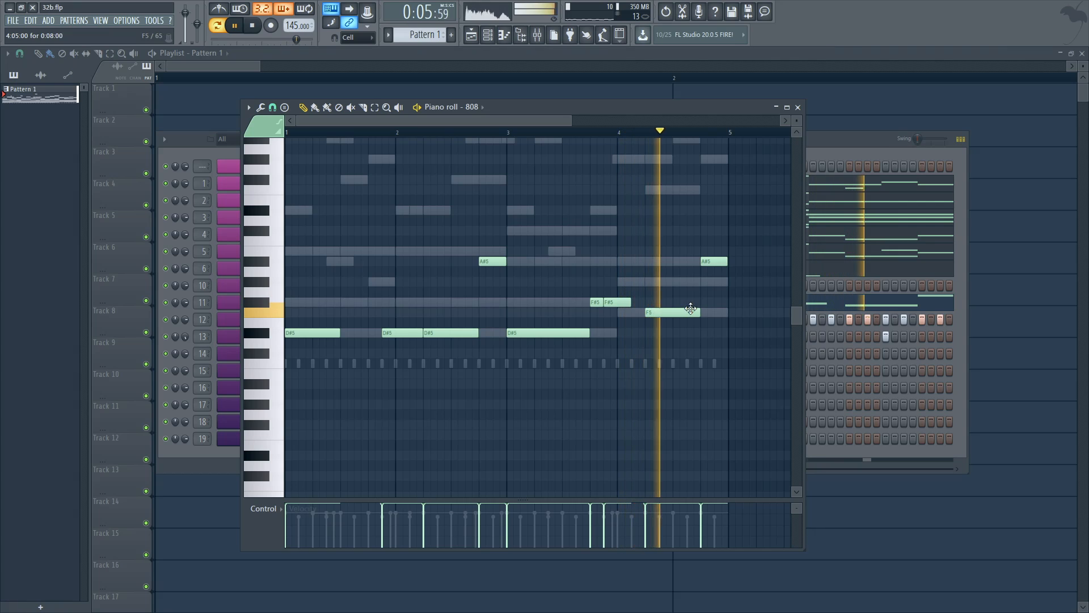
key(space)
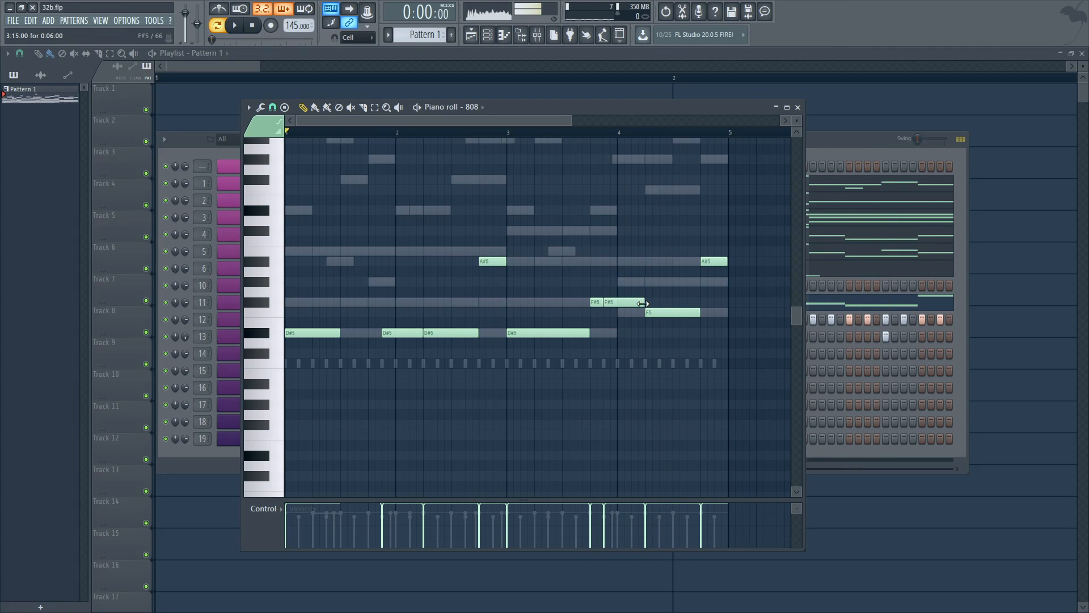
click(799, 107)
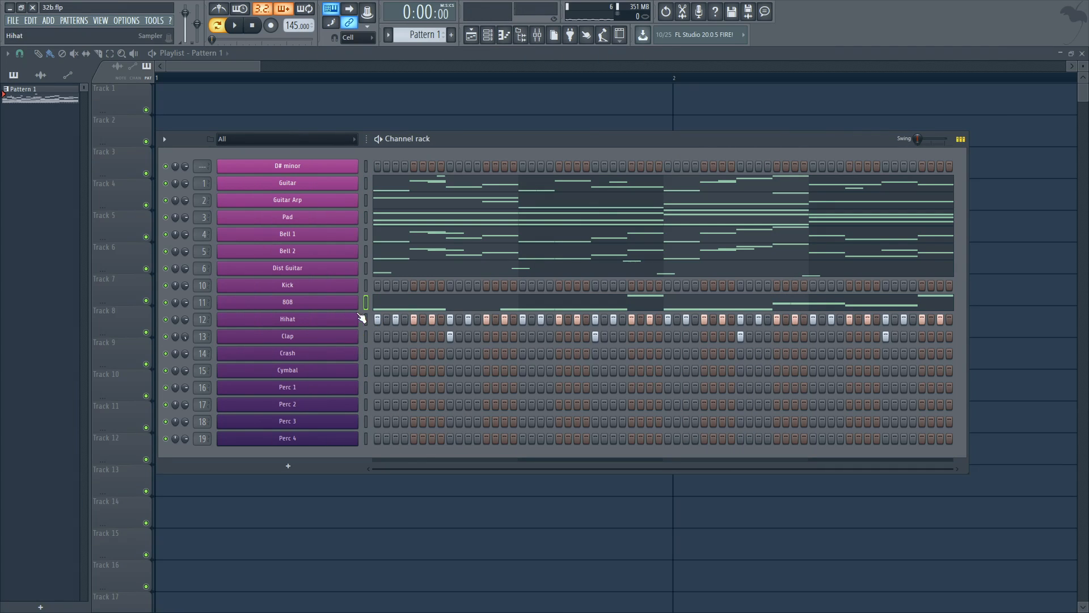
Add a kick on bar 1 step 1 and adjust its velocity in the piano roll while playing the pattern.
key(space)
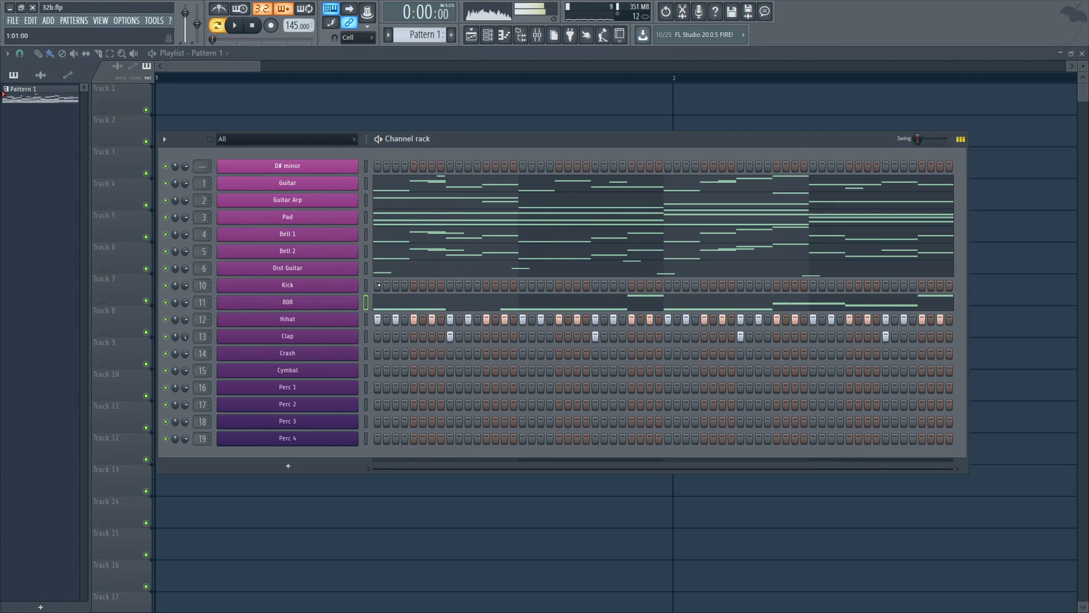
key(space)
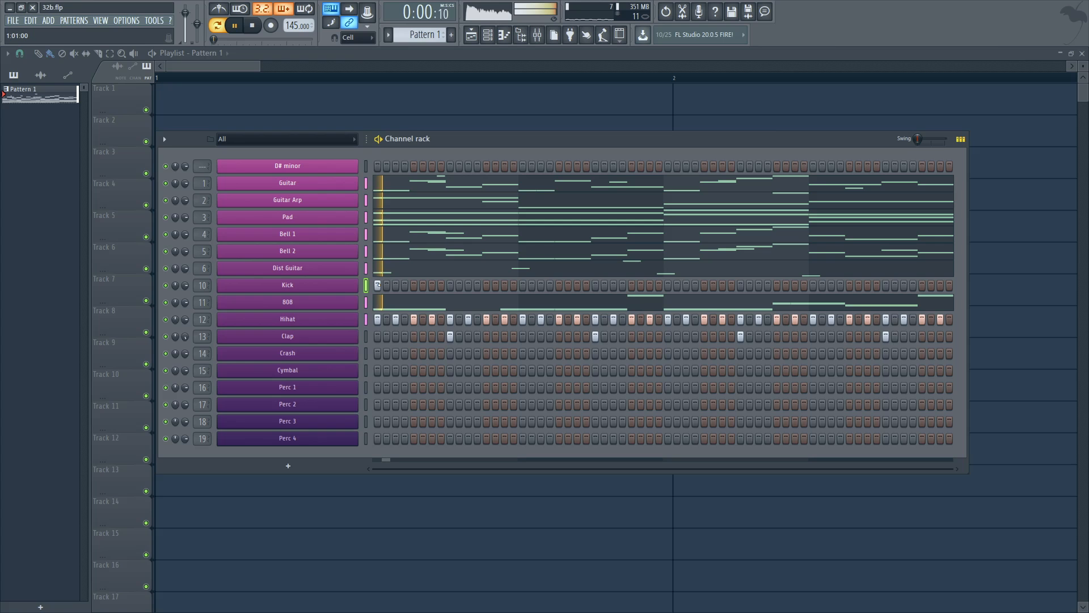
click(504, 36)
key(space)
click(288, 524)
key(space)
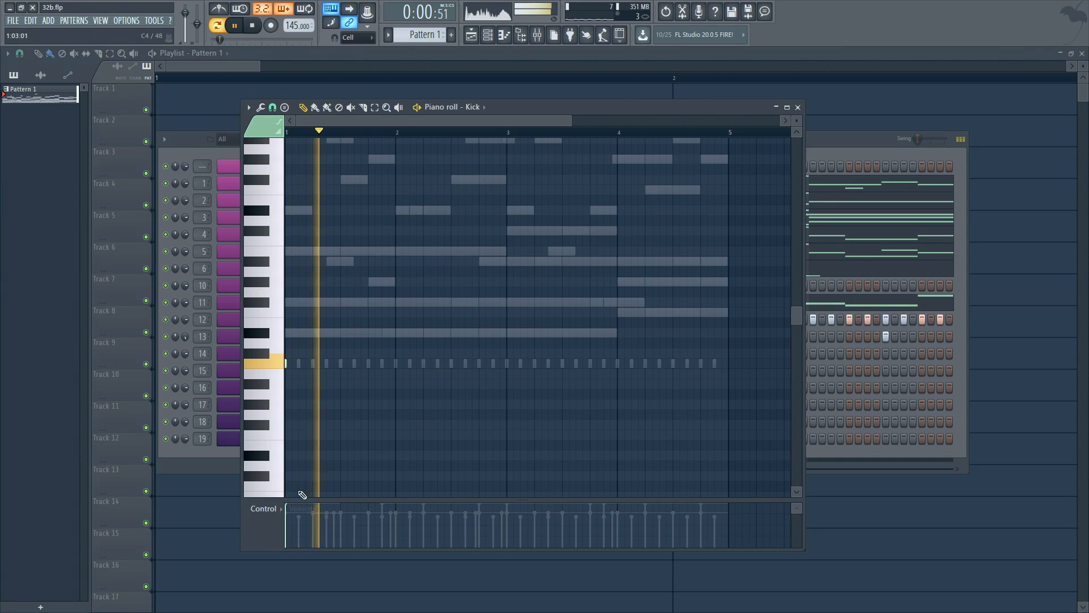
key(space)
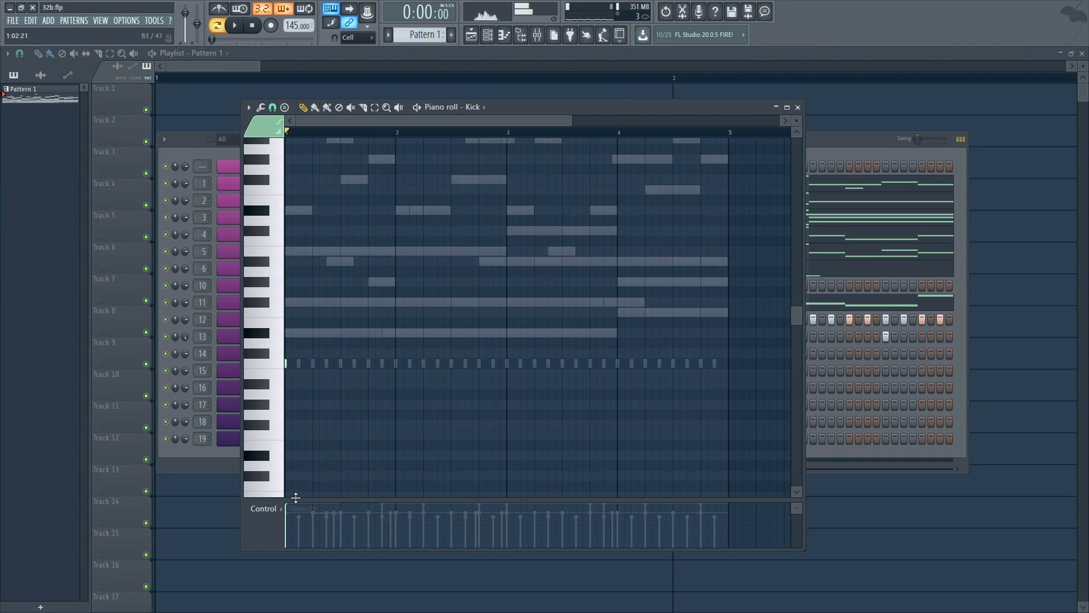
key(space)
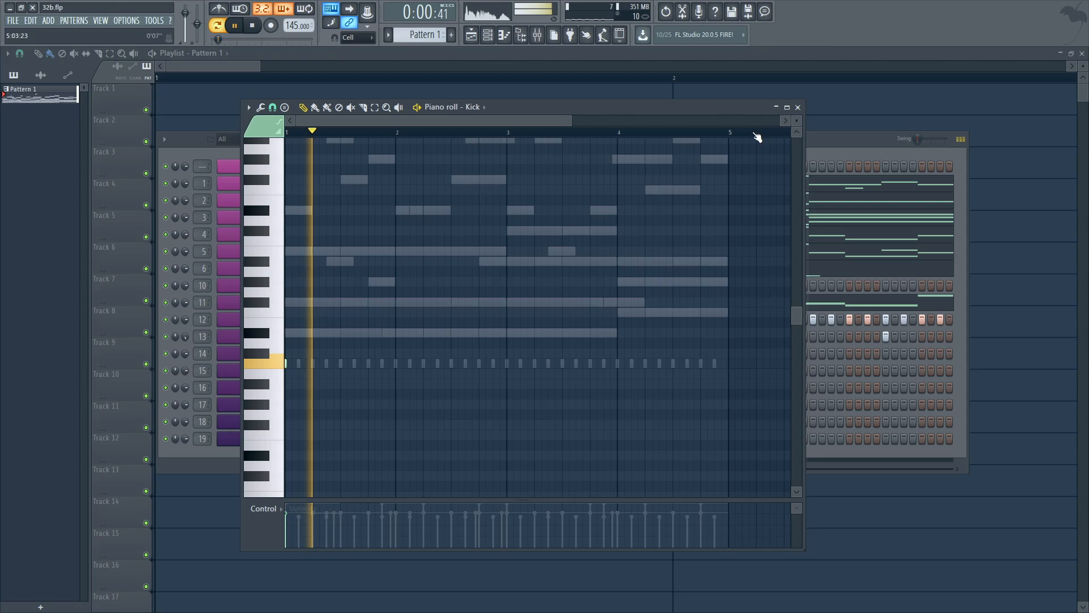
click(798, 108)
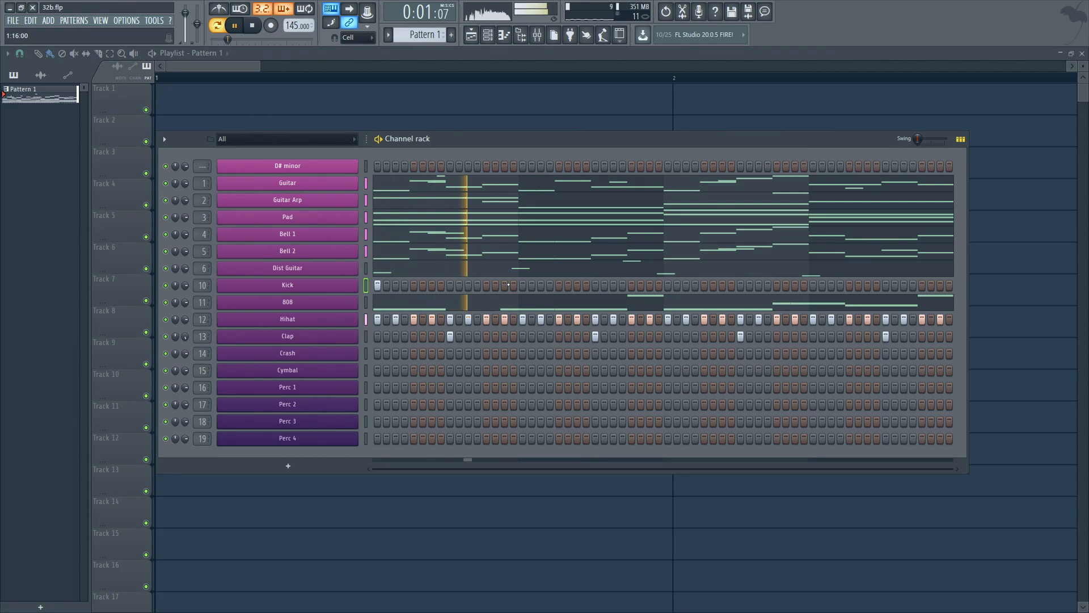
Add kicks on bar 1 step 15 and bar 2 step 5, and play the pattern.
click(505, 285)
click(559, 285)
key(space)
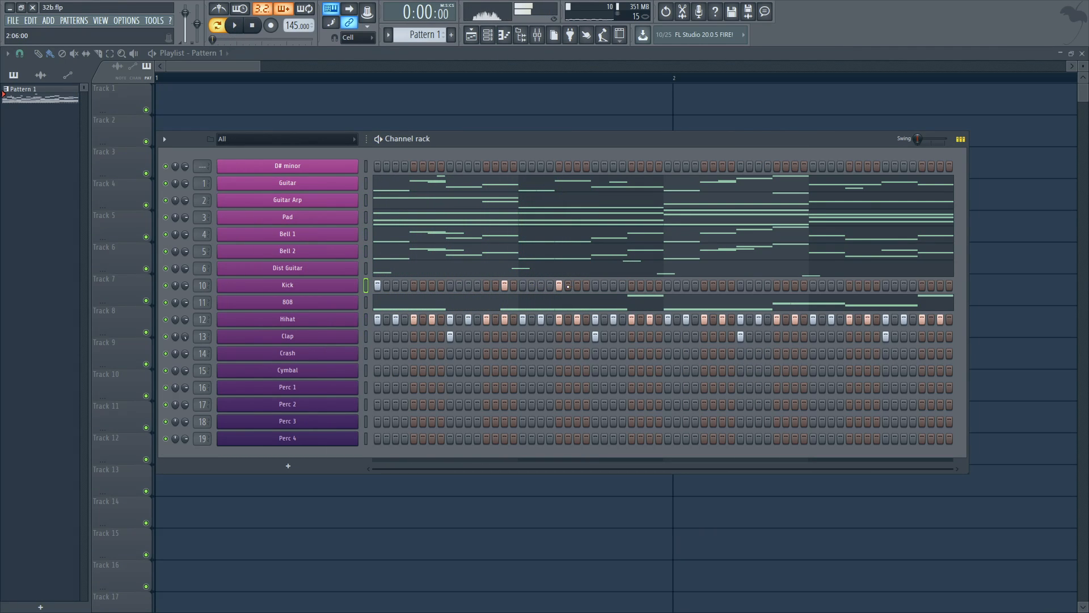
key(space)
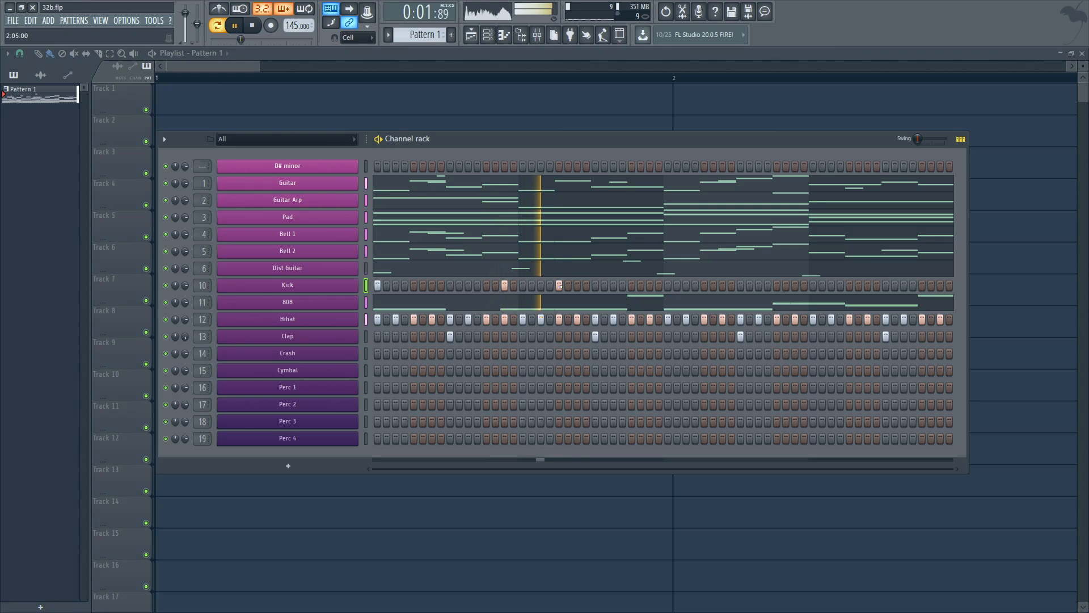
Add kicks on bar 3 steps 1, 7 and 15 and on bar 4 step 5, checking them against playback.
key(space)
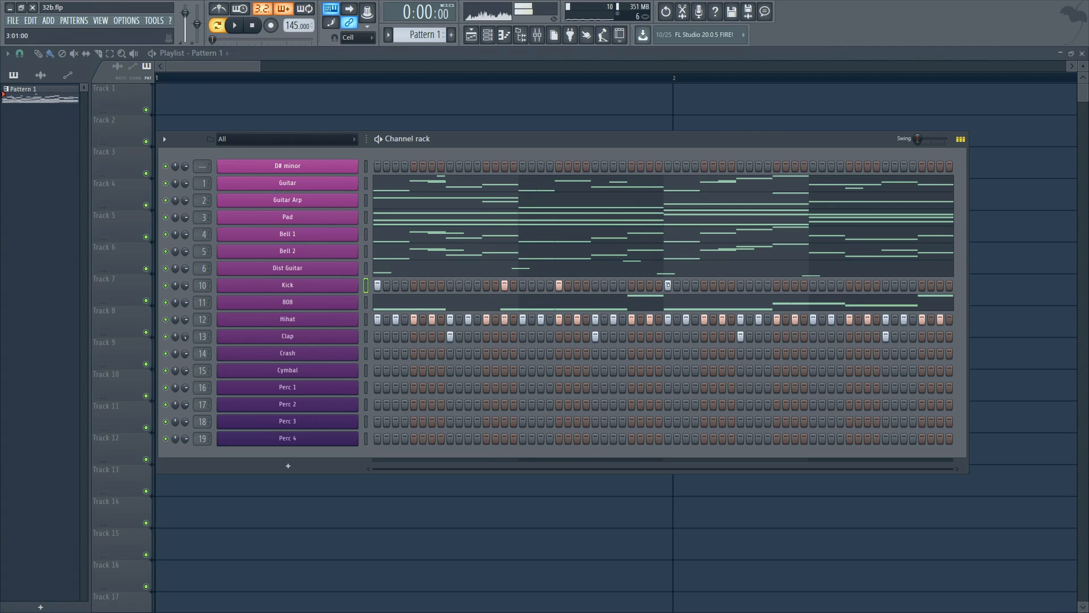
key(space)
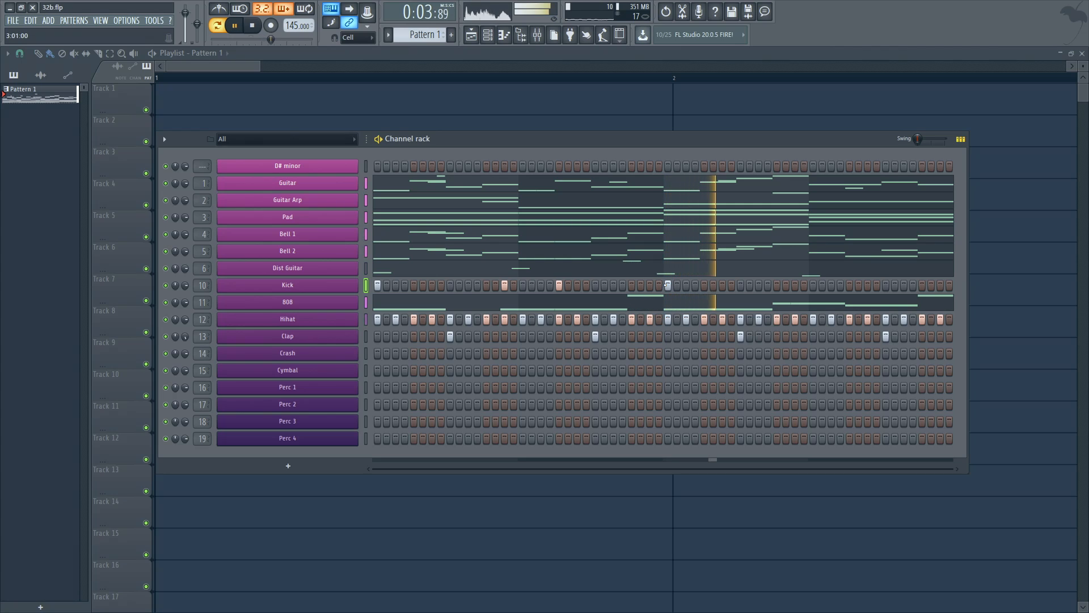
key(space)
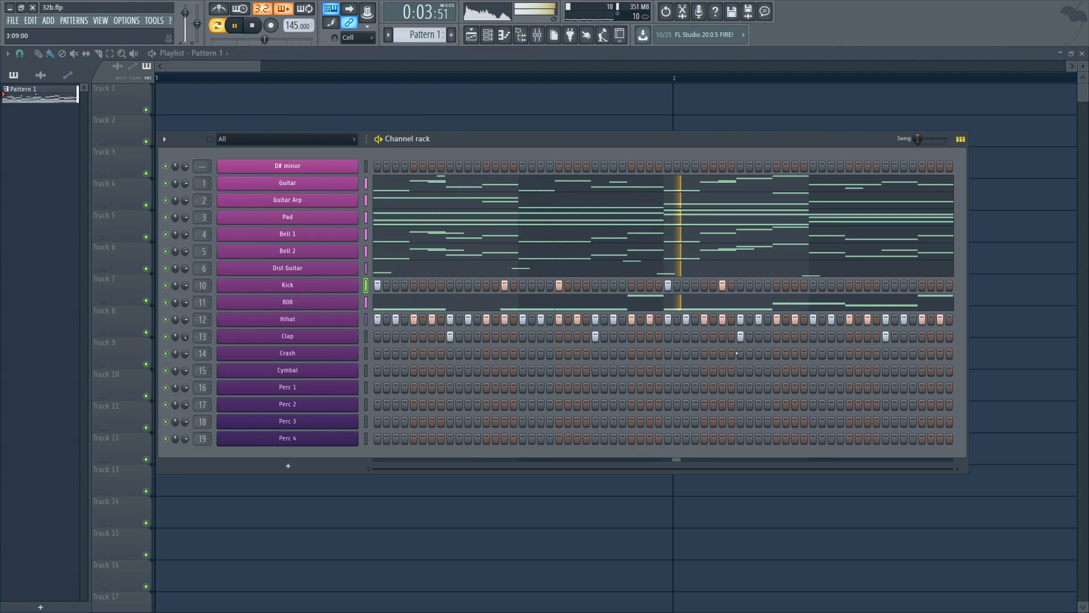
key(space)
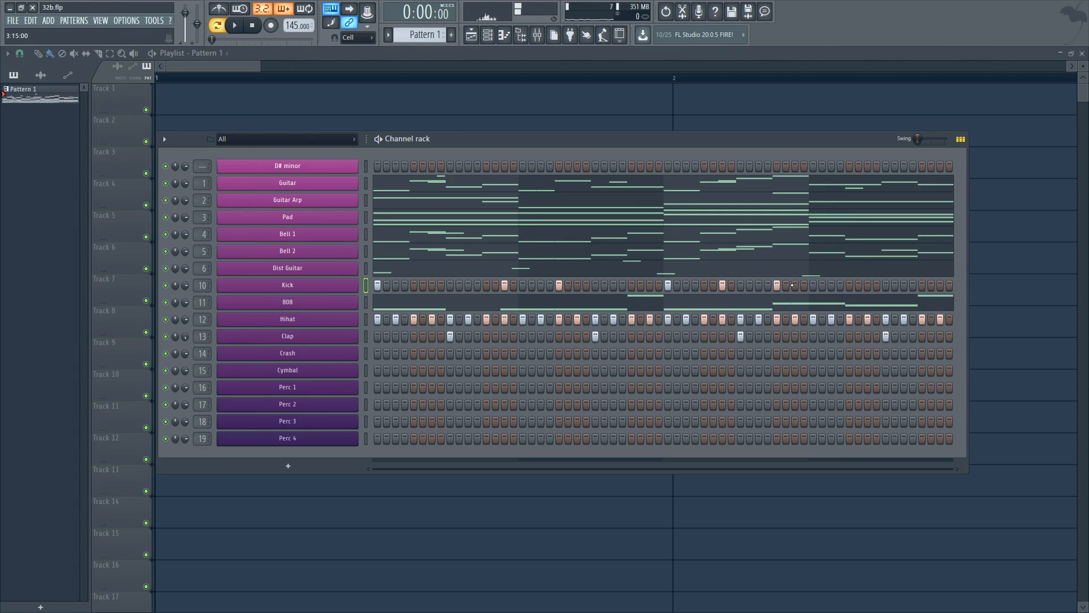
key(space)
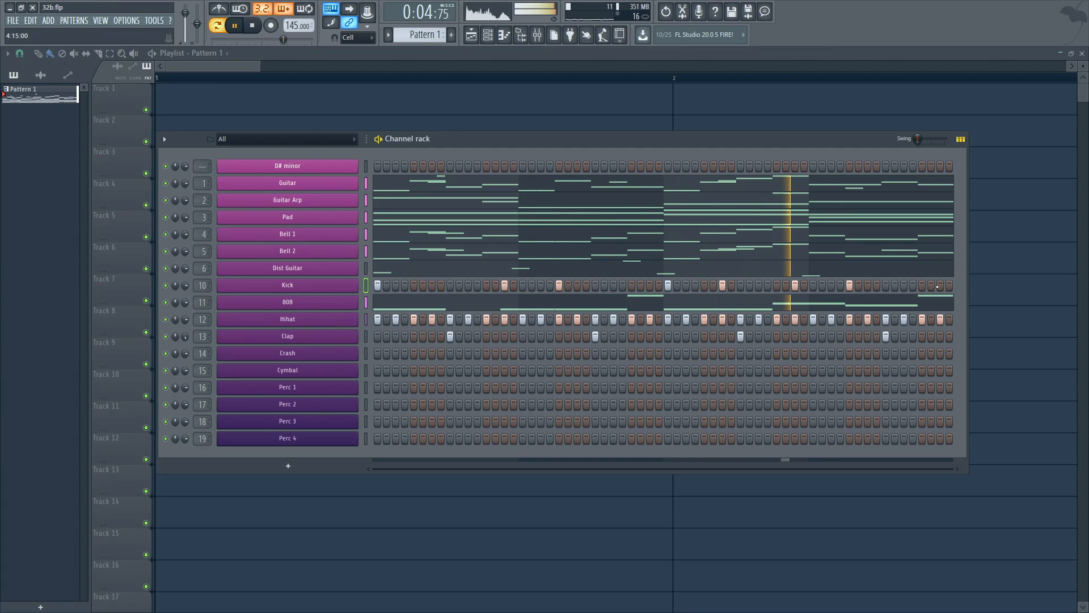
Add kicks on steps 11 and 15 of bar 4 and play the full pattern.
click(939, 285)
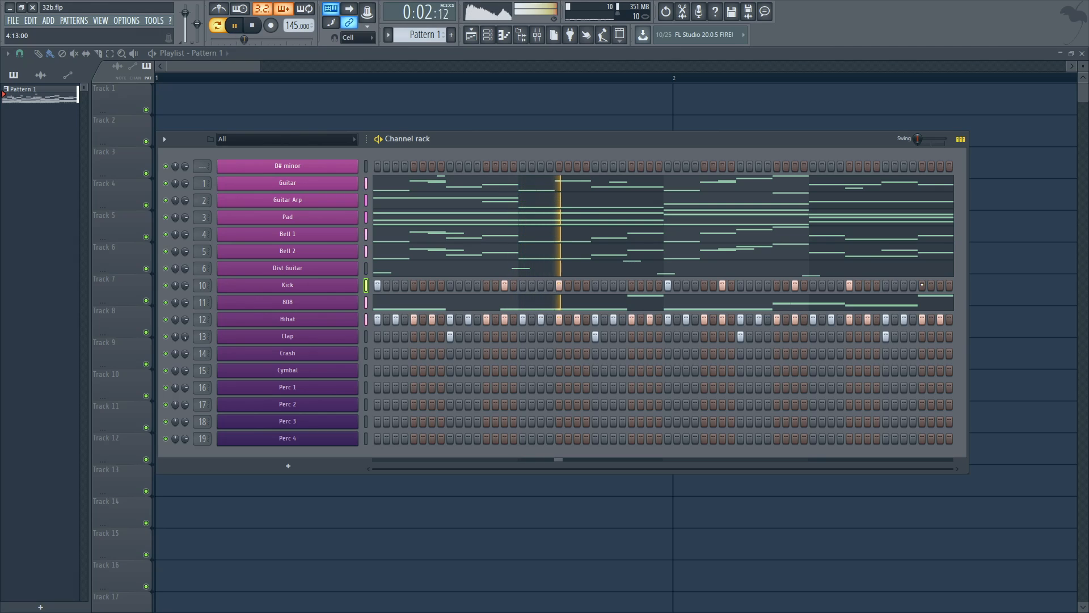
right_click(939, 286)
click(922, 286)
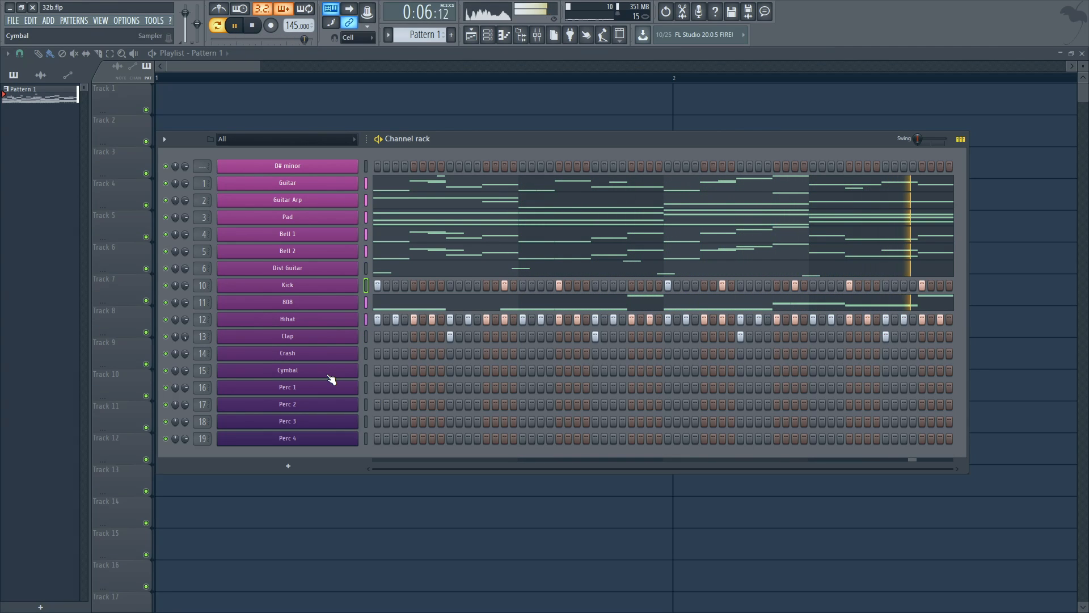
key(space)
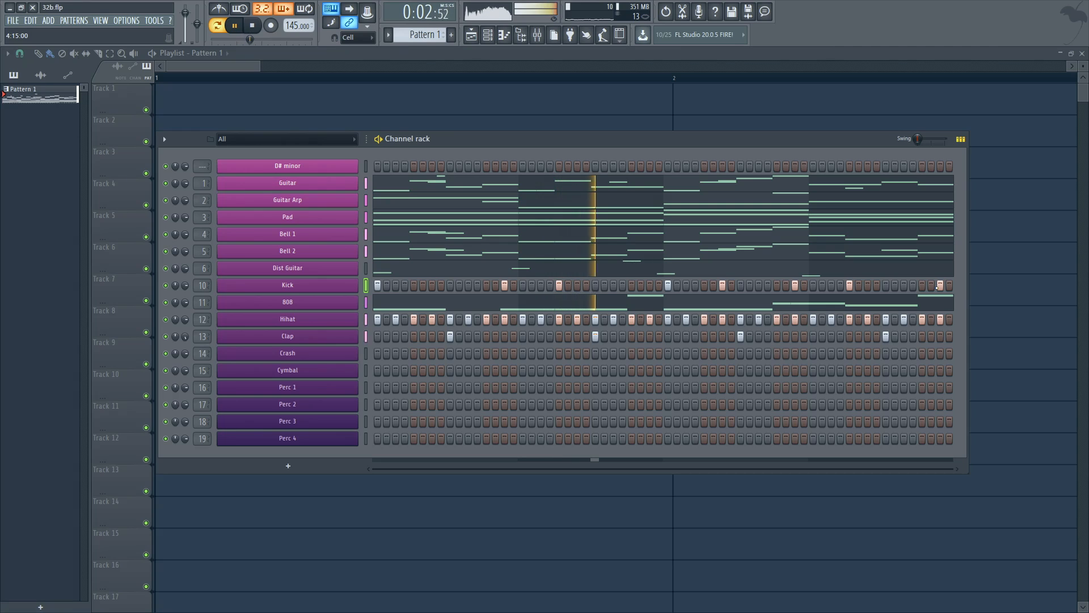
click(904, 285)
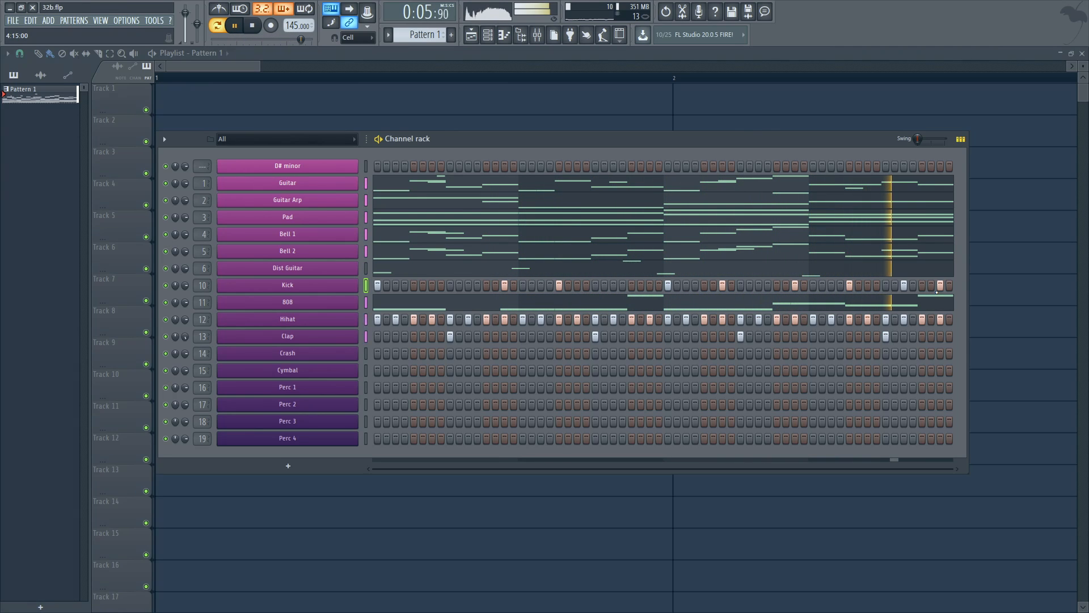
key(space)
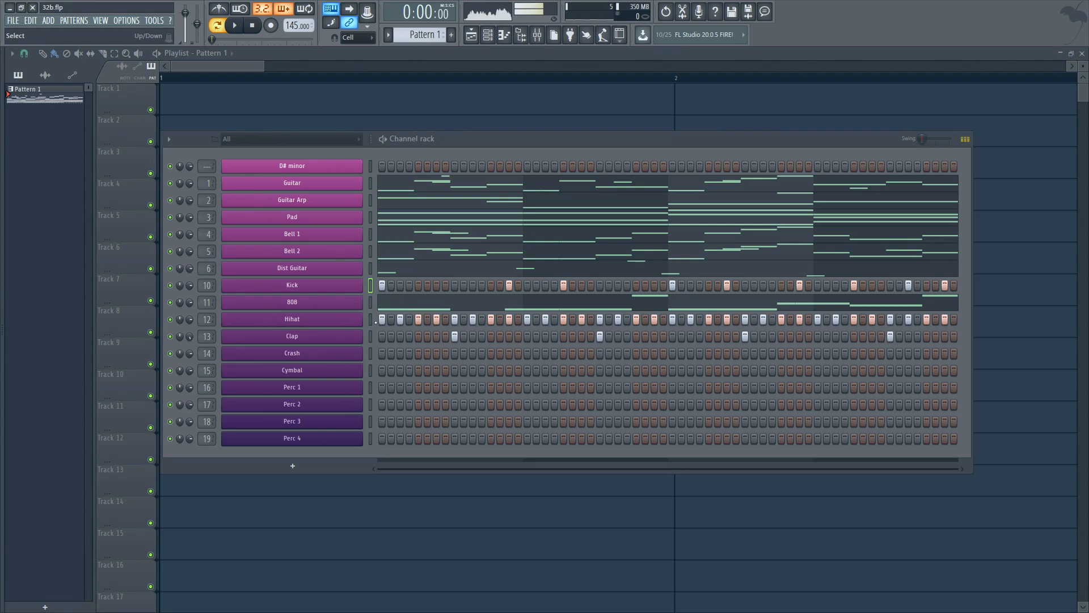
Open the hi-hat channel's piano roll and add G#4 notes on steps 13 and 15 of bar 1, auditioning them with playback.
click(371, 319)
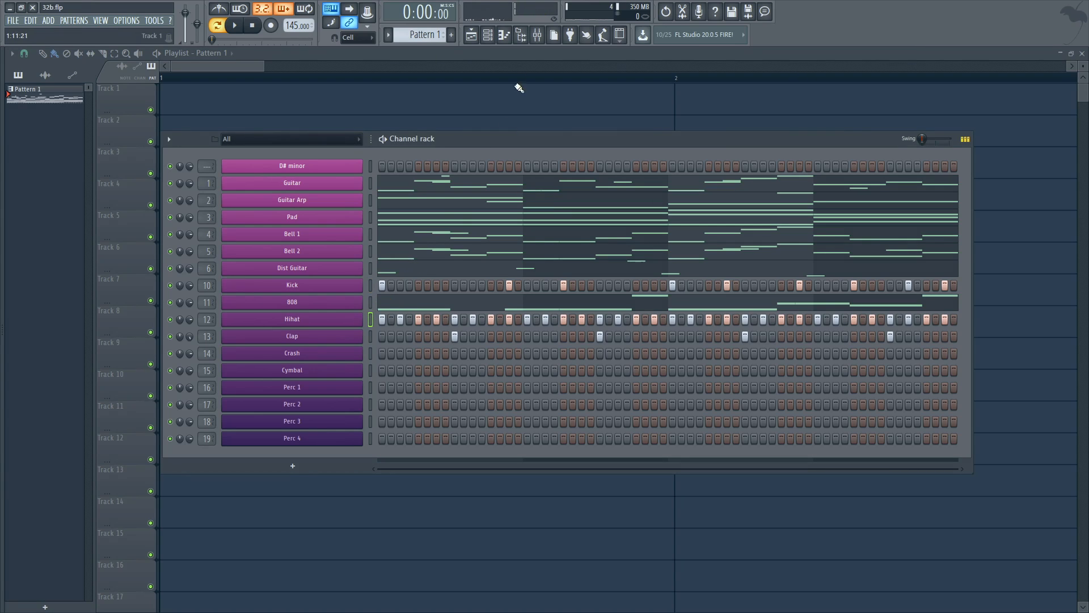
click(510, 37)
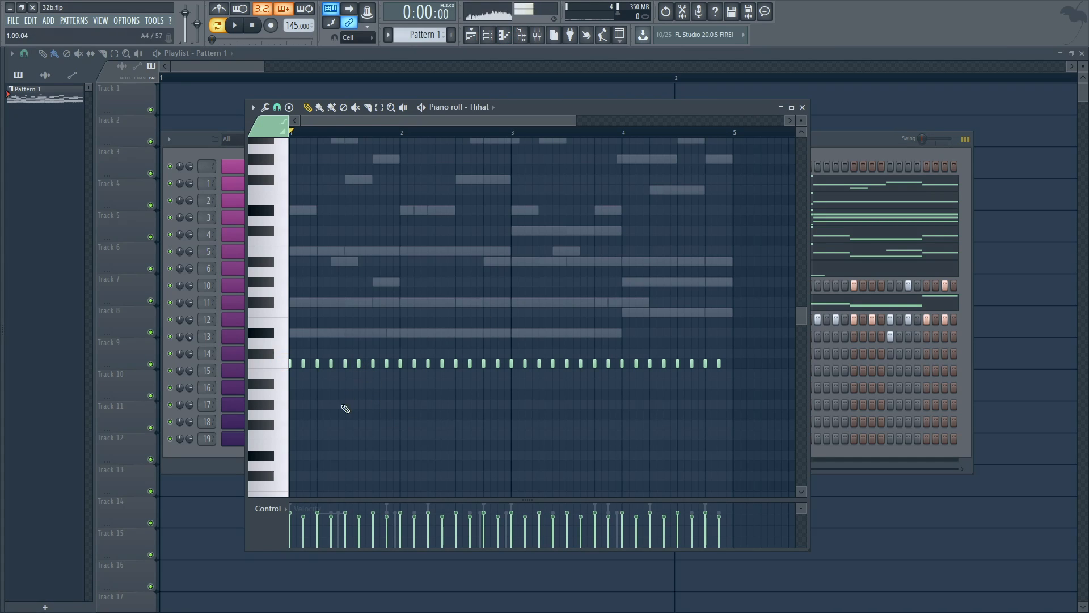
key(space)
key(space)
key(space)
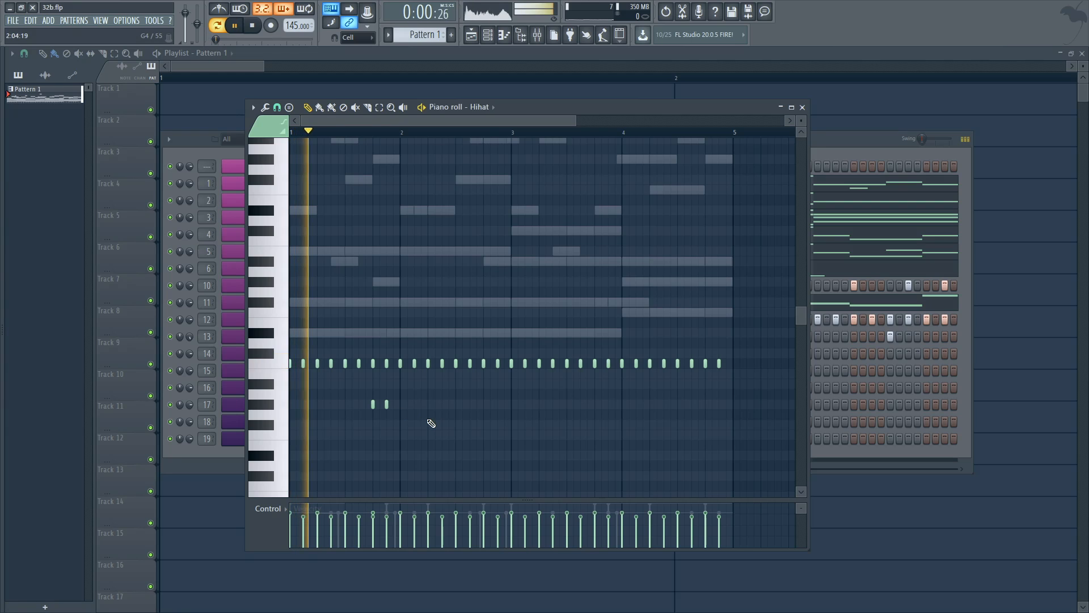
Replace the low G#4 hi-hat notes with F4 notes on bar 1 step 13 and bar 2 step 1, and play the pattern.
key(space)
right_click(386, 404)
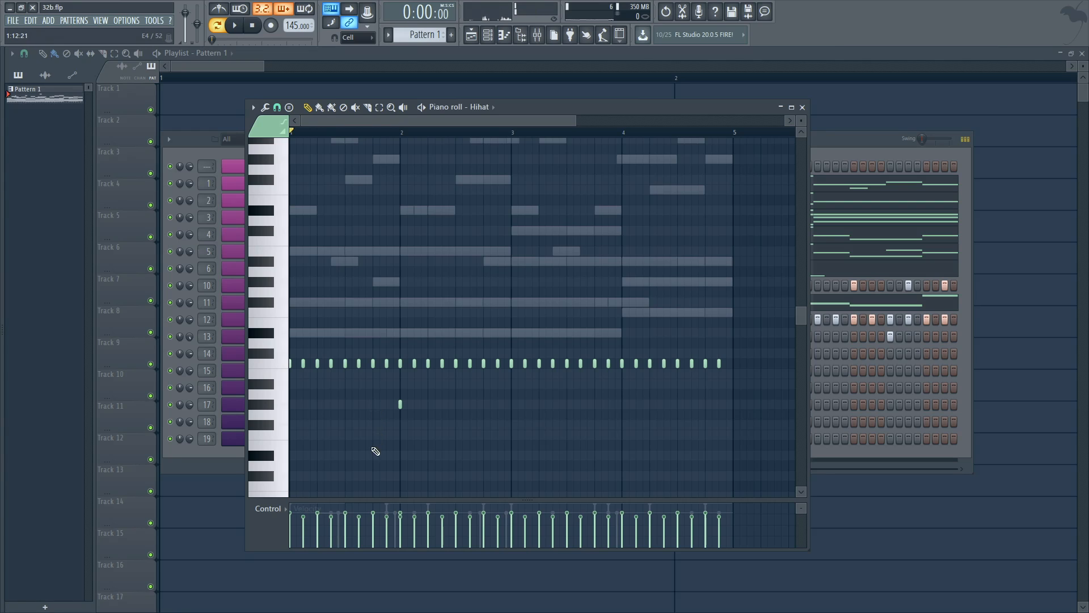
right_click(400, 404)
key(space)
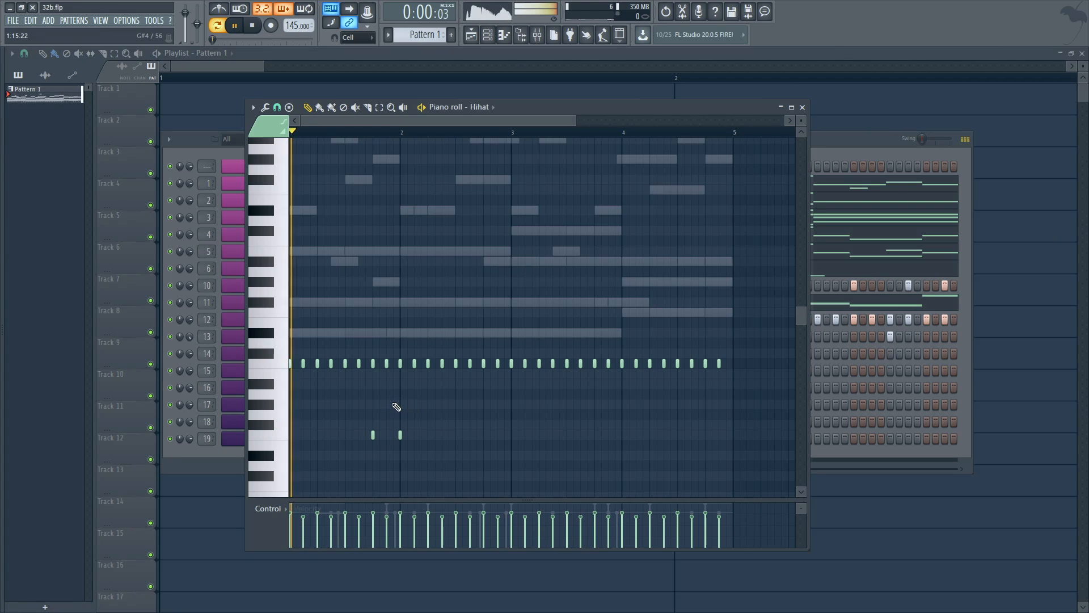
key(space)
Add an F4 hi-hat note on bar 1 step 7 and delete the F4 note on step 13 while auditioning the pattern.
key(space)
click(332, 435)
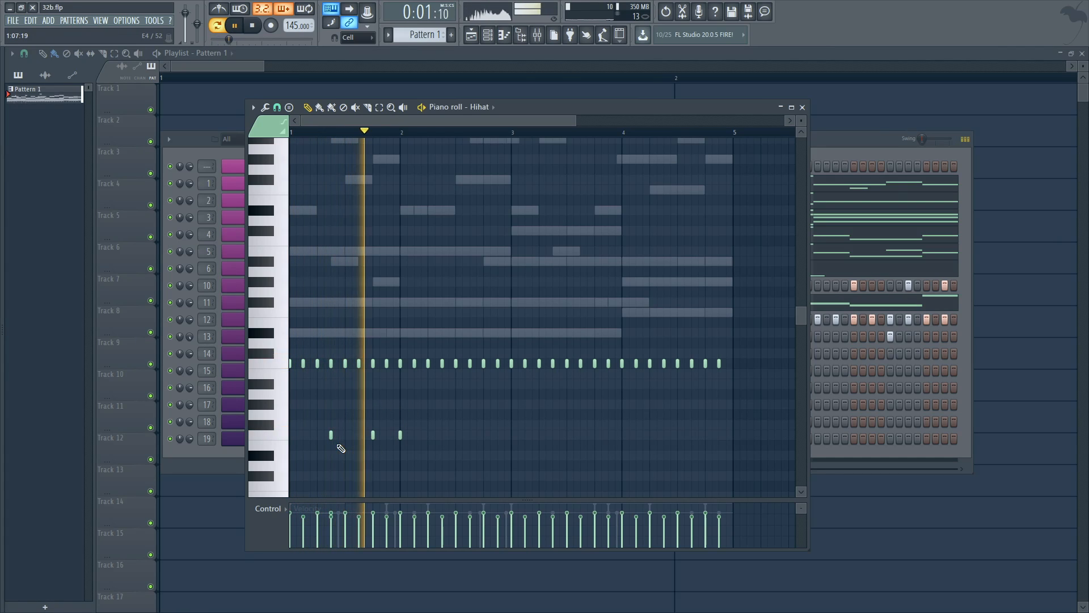
right_click(400, 435)
key(space)
key(space)
click(390, 434)
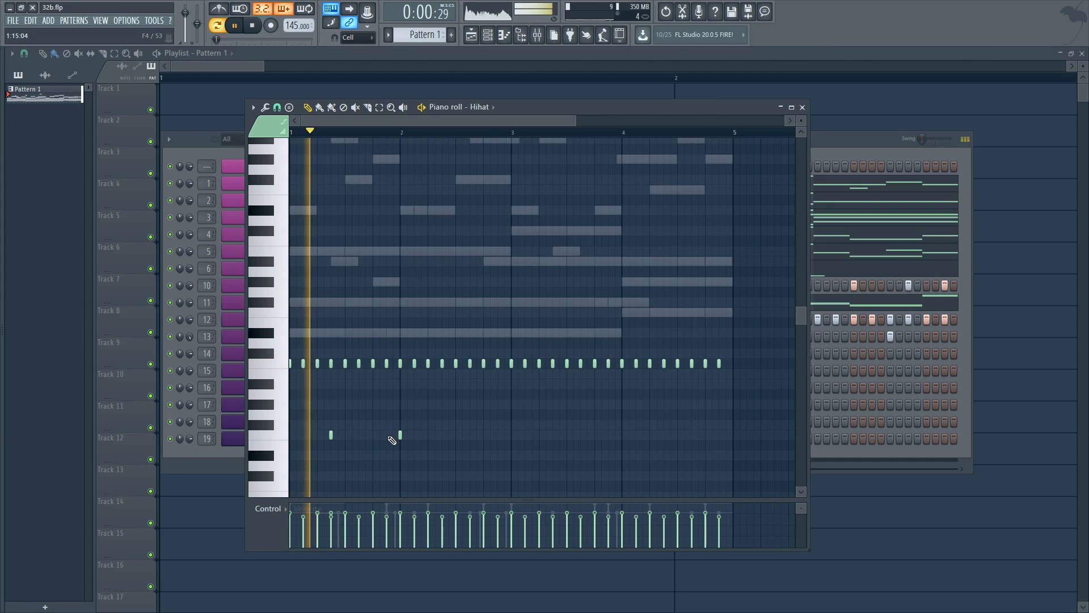
Try an F4 hi-hat note on bar 1 step 15, delete it and the F4 note on bar 2 step 1, and play the pattern.
key(space)
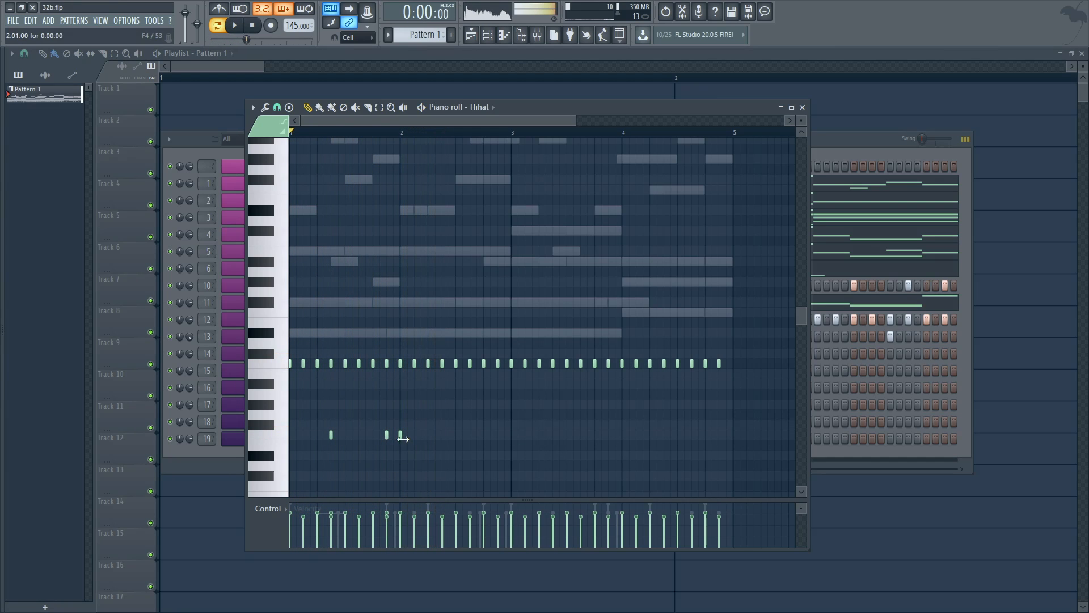
key(space)
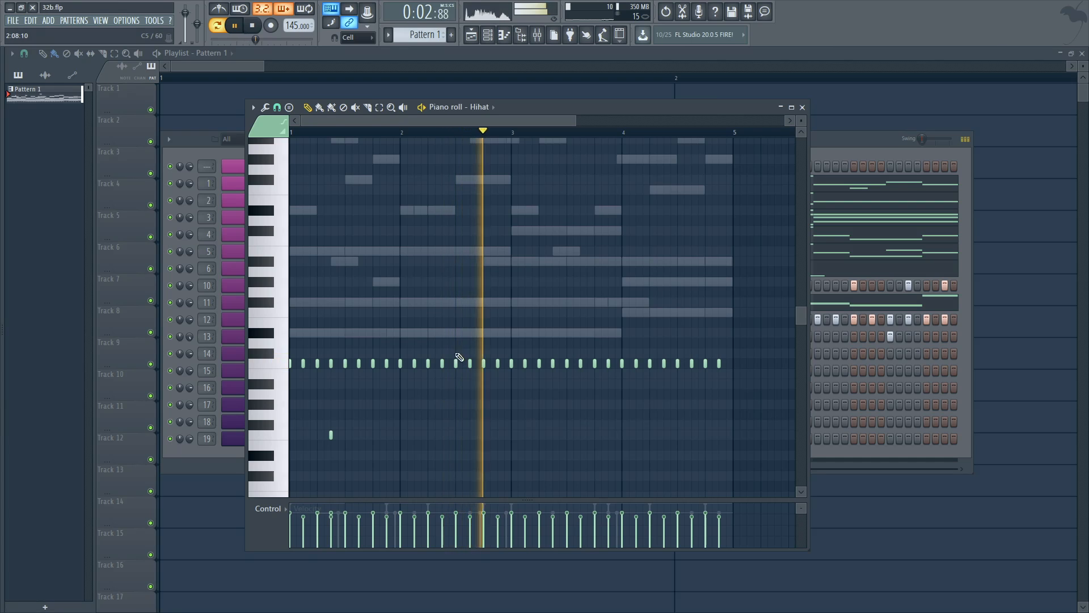
key(space)
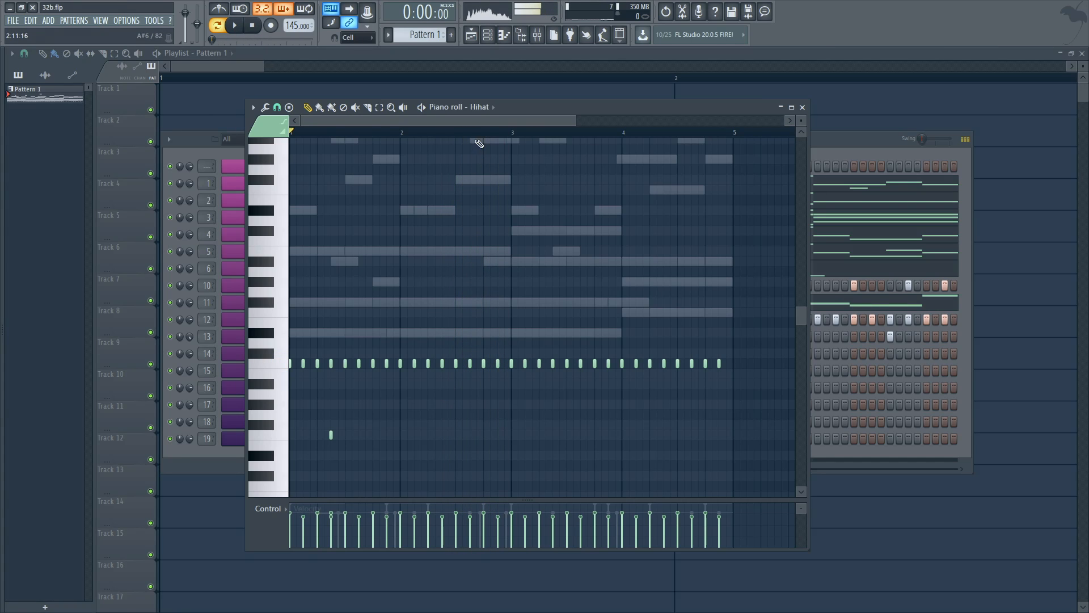
With 1/4 step snap, add a five-note F#5 hi-hat roll from step 11 to 13 of bar 2 with descending velocities, and audition it.
ctrl+scroll(480, 144, up, 4)
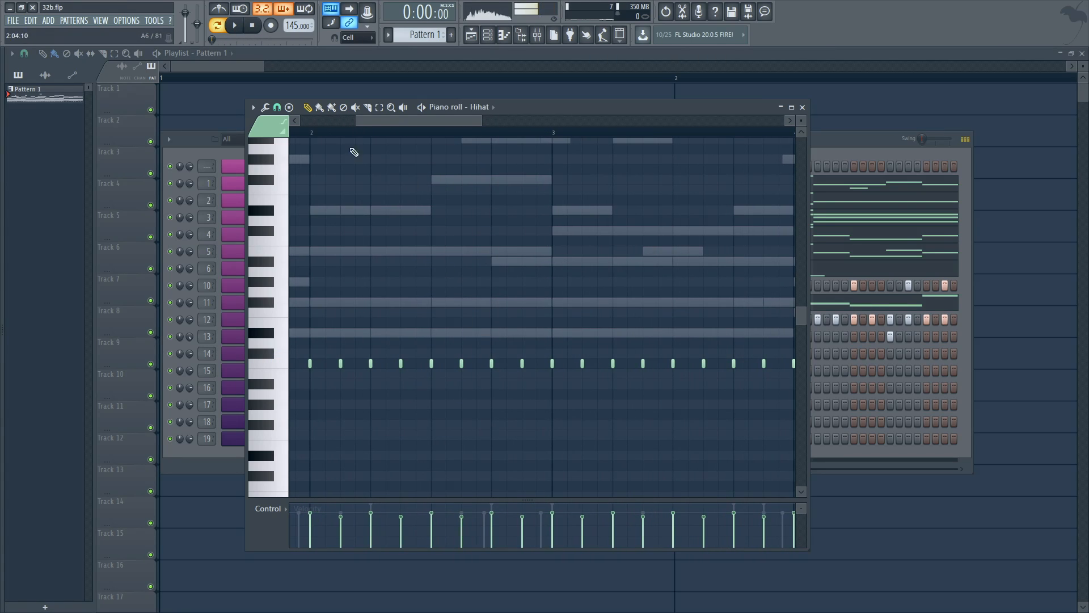
click(277, 107)
click(291, 185)
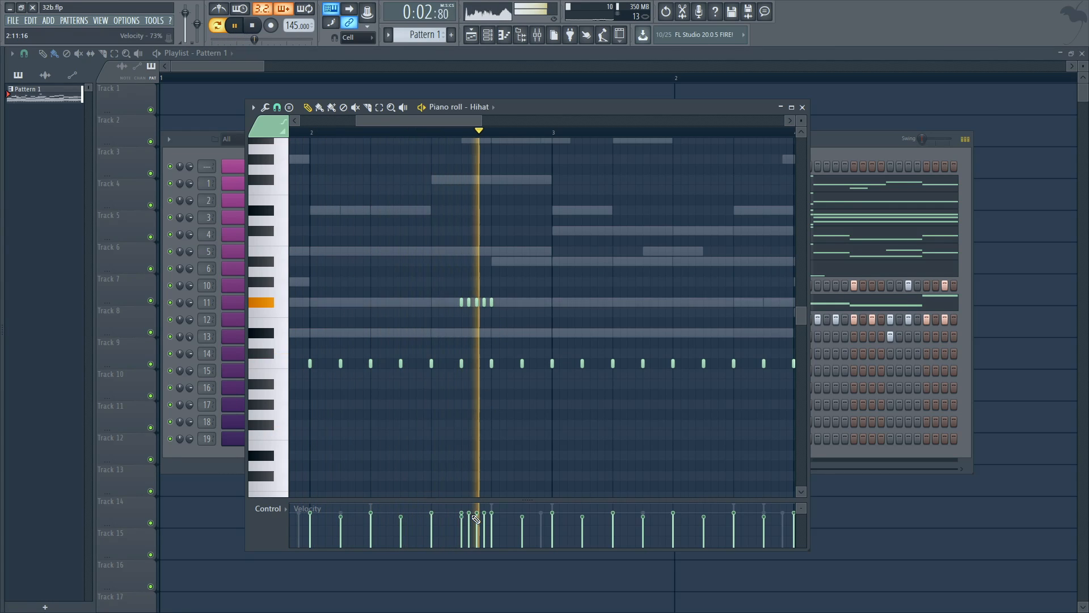
key(space)
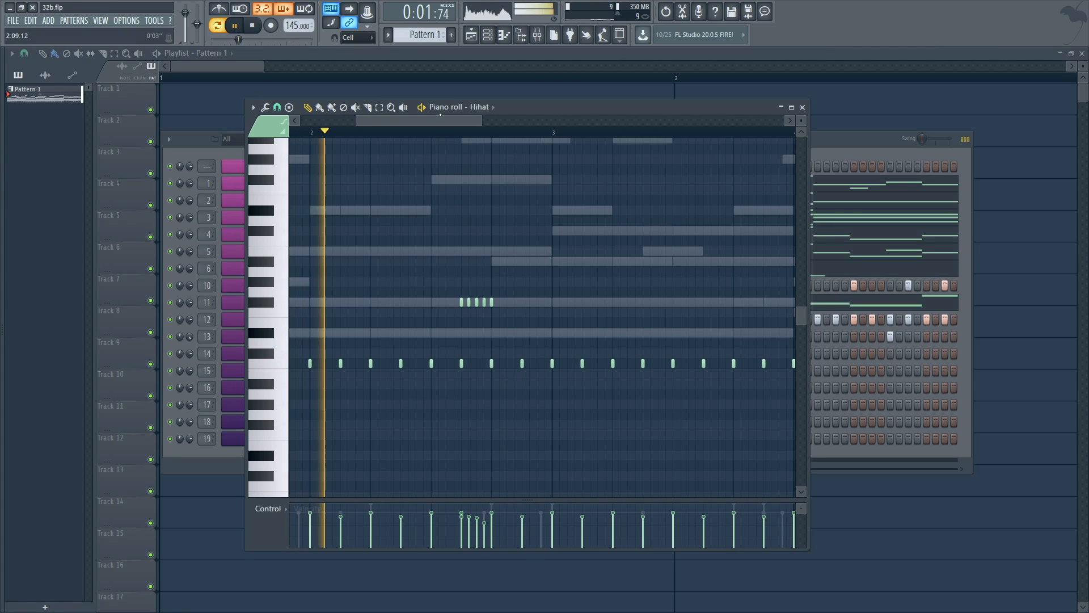
key(space)
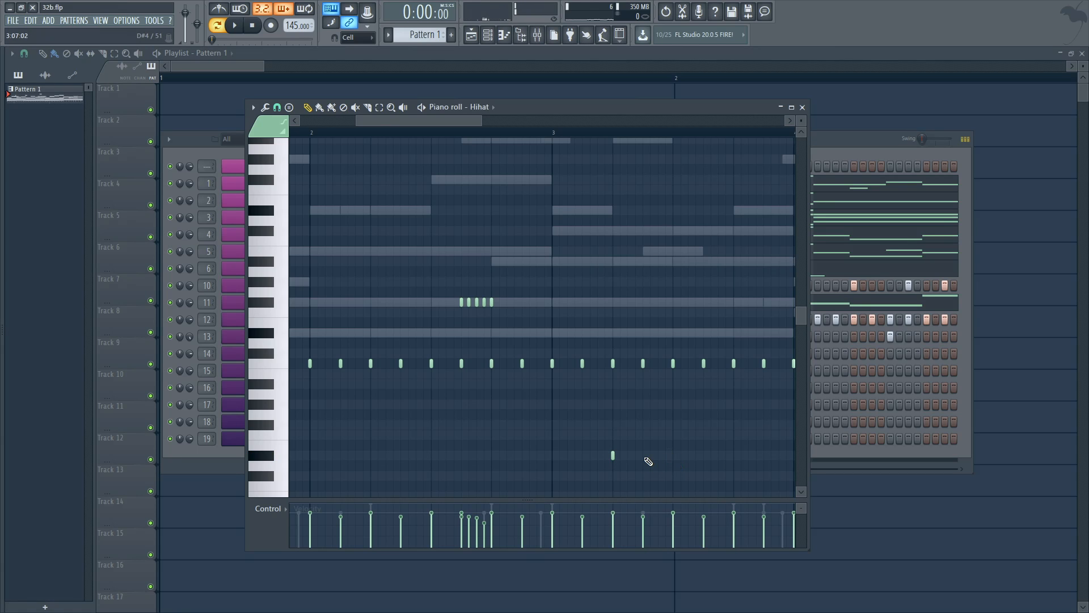
Add D#4 hi-hat notes on steps 5, 7 and 9 of bar 3, restore the snap to Step, and play the pattern.
key(space)
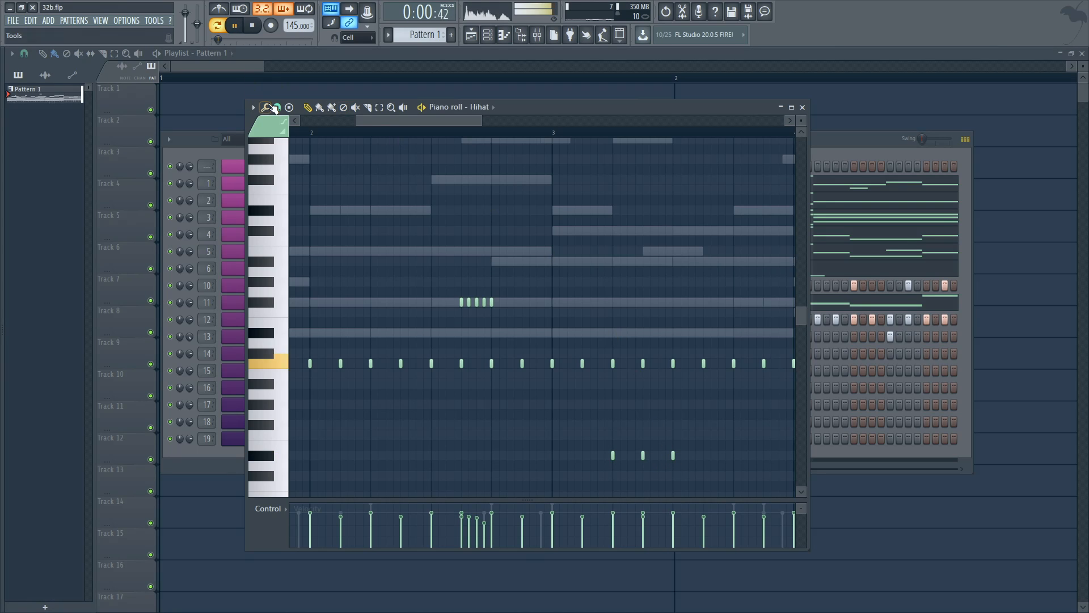
click(277, 107)
click(302, 214)
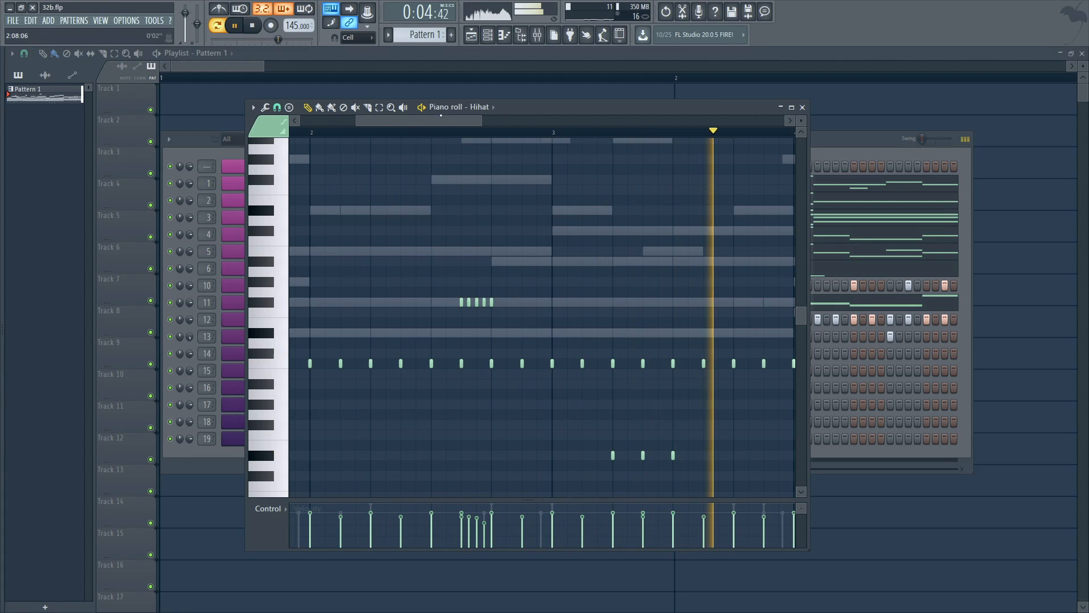
key(space)
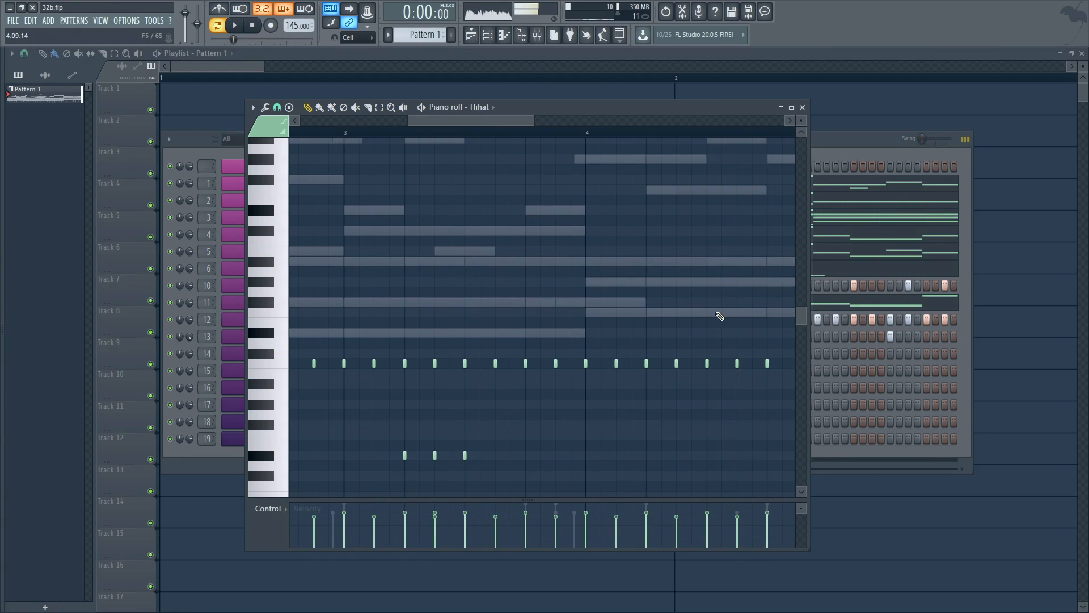
Set the snap to 1/4 step and add a C5 hi-hat roll from step 9 to step 11 of bar 4.
click(276, 108)
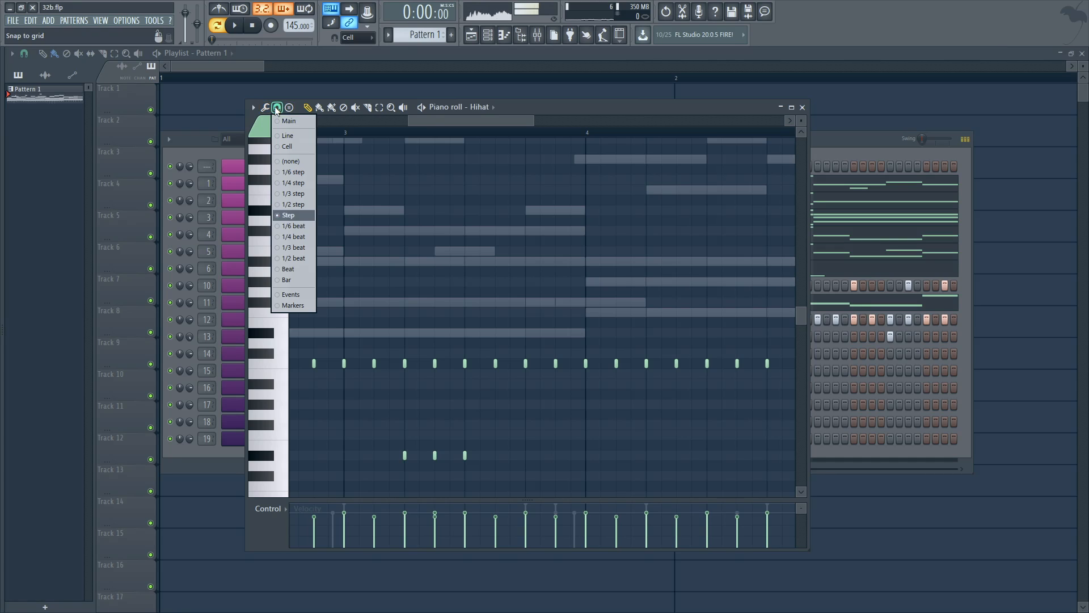
click(300, 187)
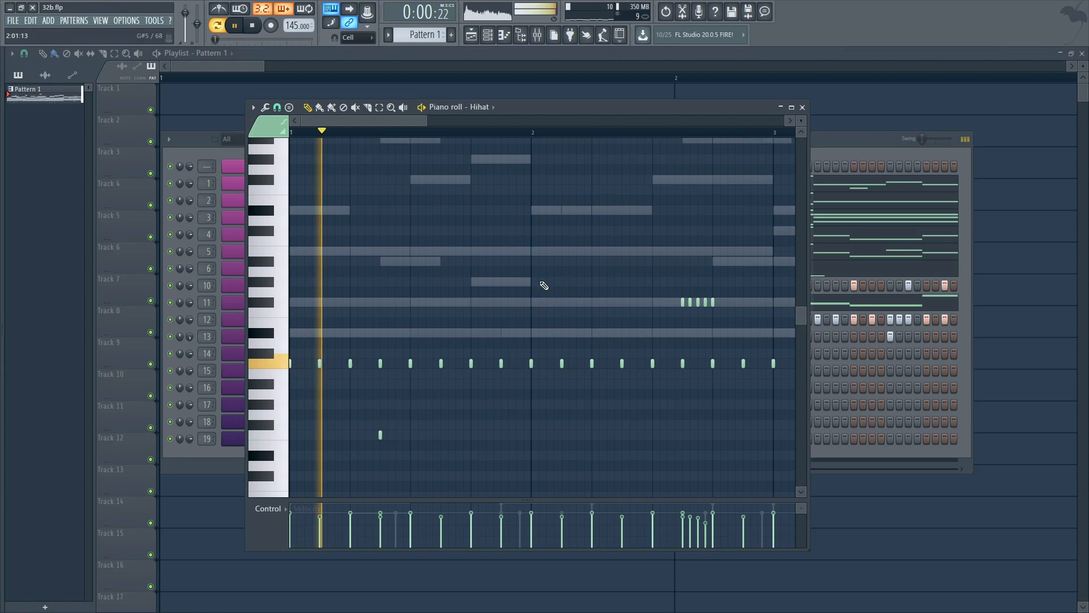
Try a D#5 hi-hat note on bar 2 step 2, delete it, and add an F4 note on bar 1 step 15 instead.
click(547, 334)
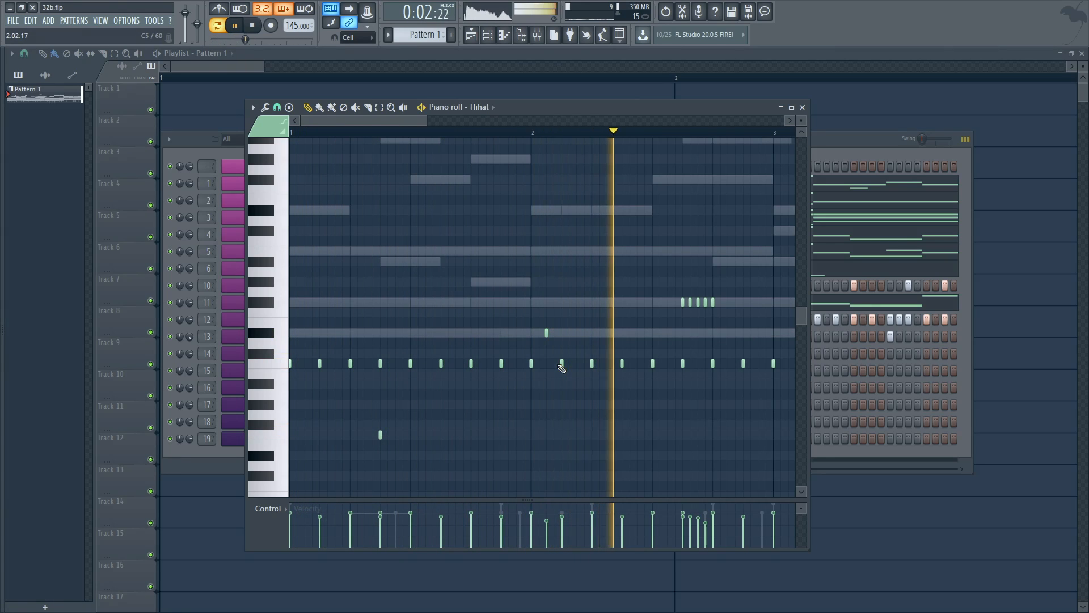
key(space)
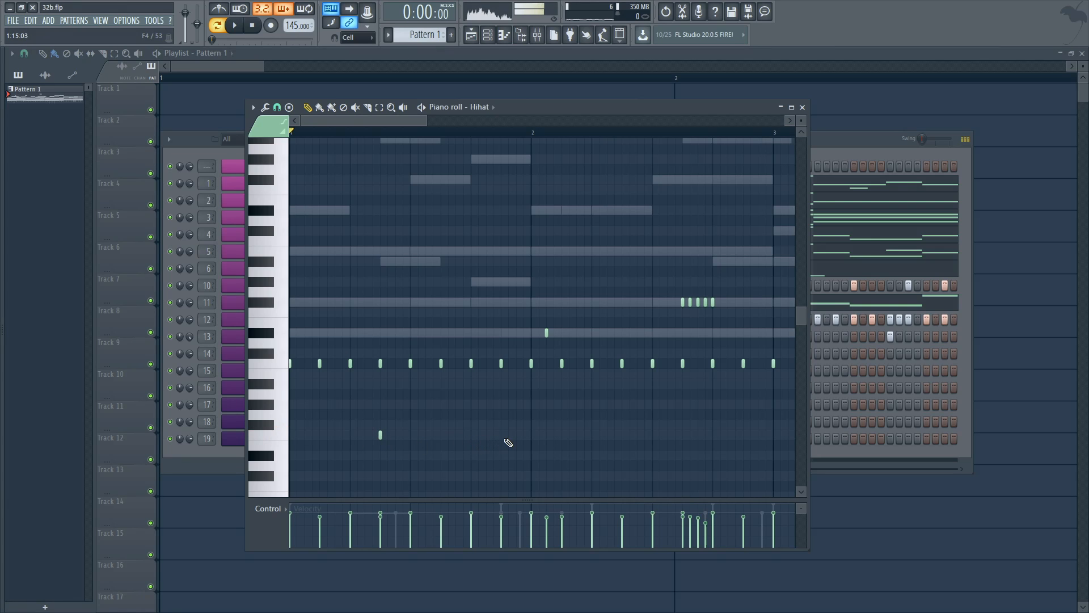
key(space)
scroll(538, 136, down, 5)
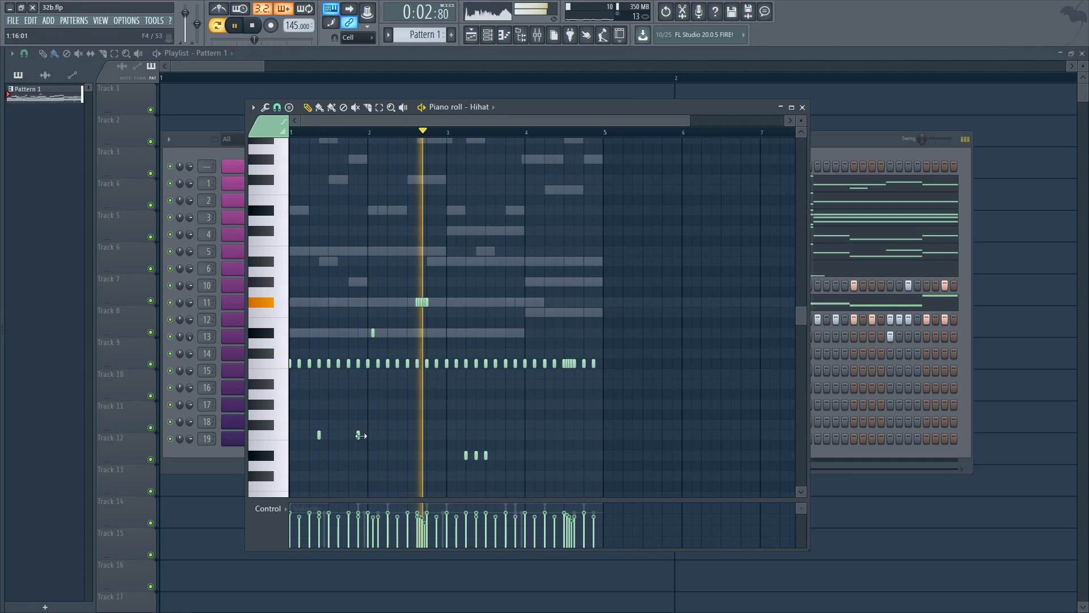
right_click(373, 333)
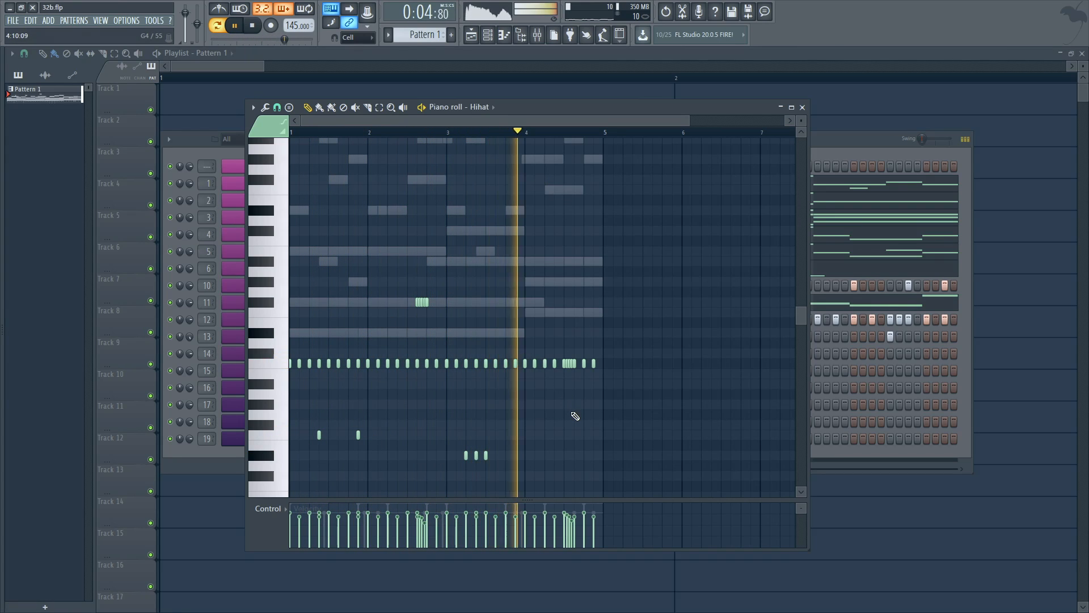
Add an F4 hi-hat note on bar 4 step 5 and set the snap back to Step.
click(543, 435)
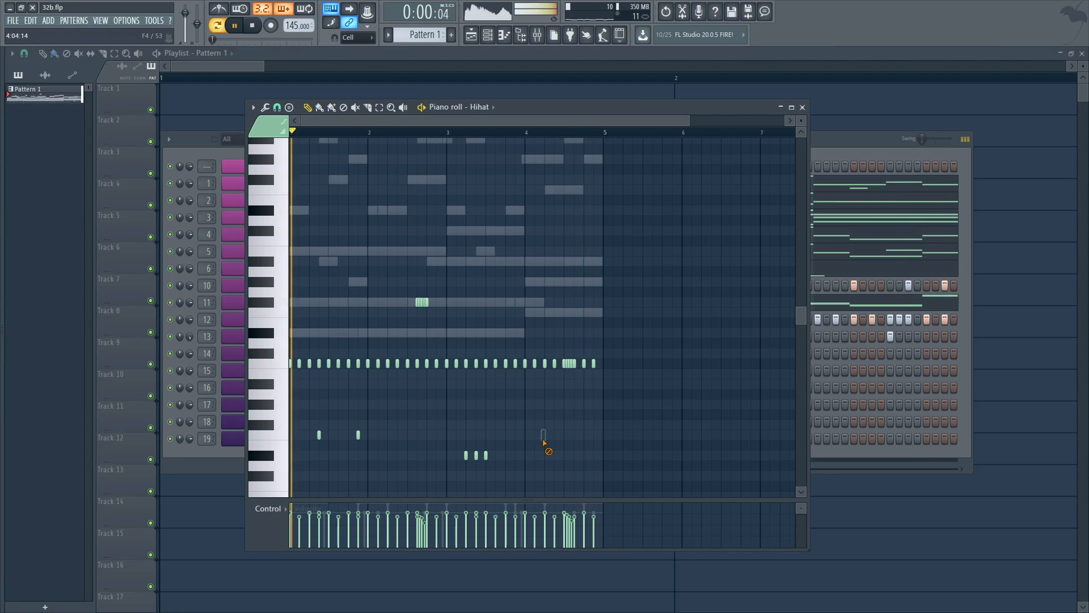
click(283, 109)
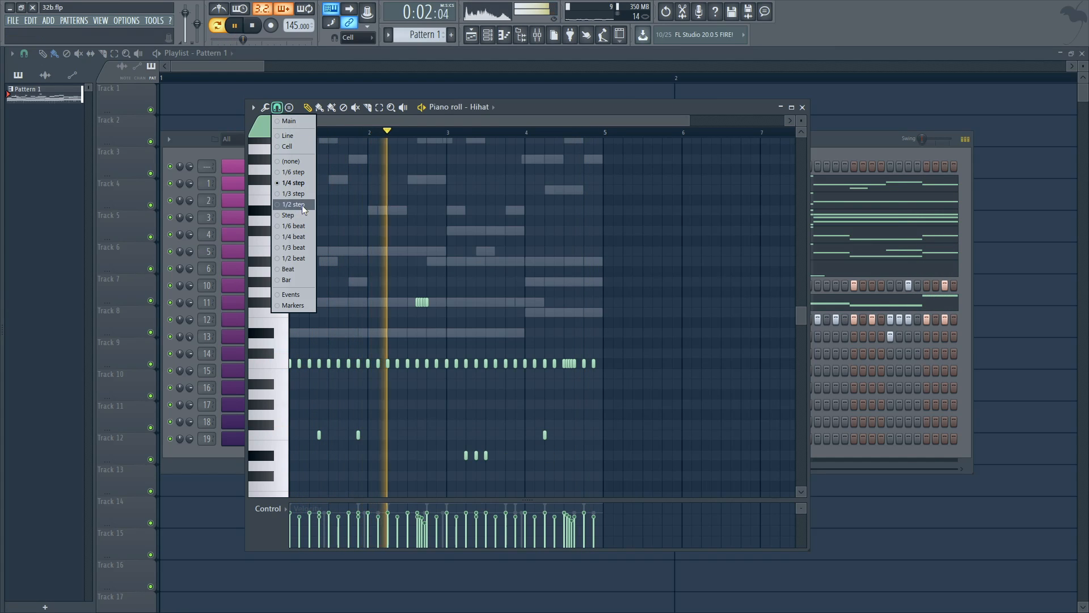
click(298, 212)
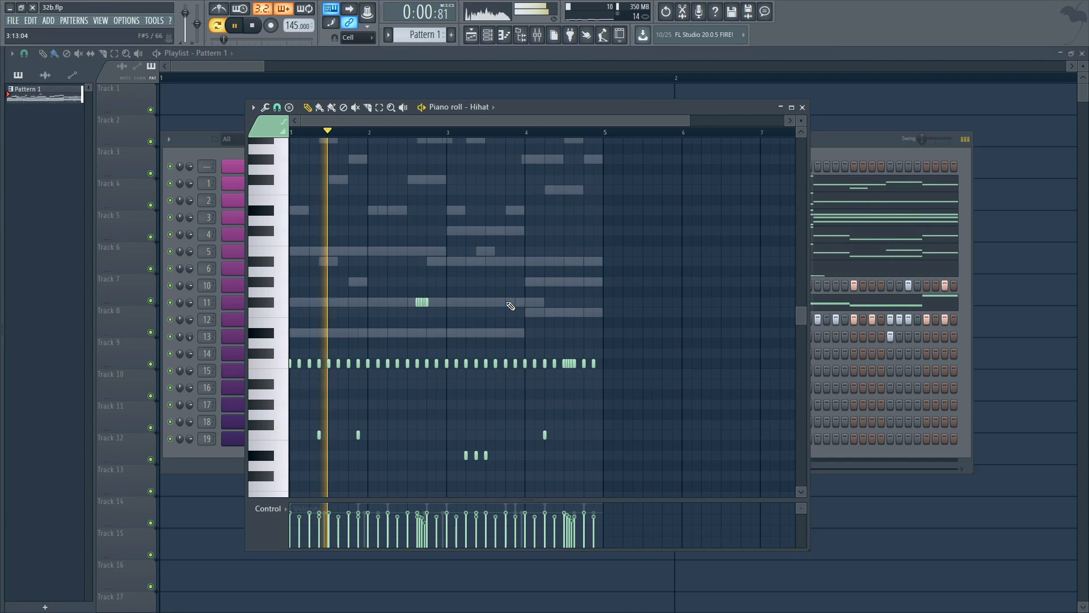
Add a C5 hi-hat note on bar 3 step 14 and close the hi-hat piano roll.
scroll(512, 133, up, 3)
scroll(512, 134, up, 2)
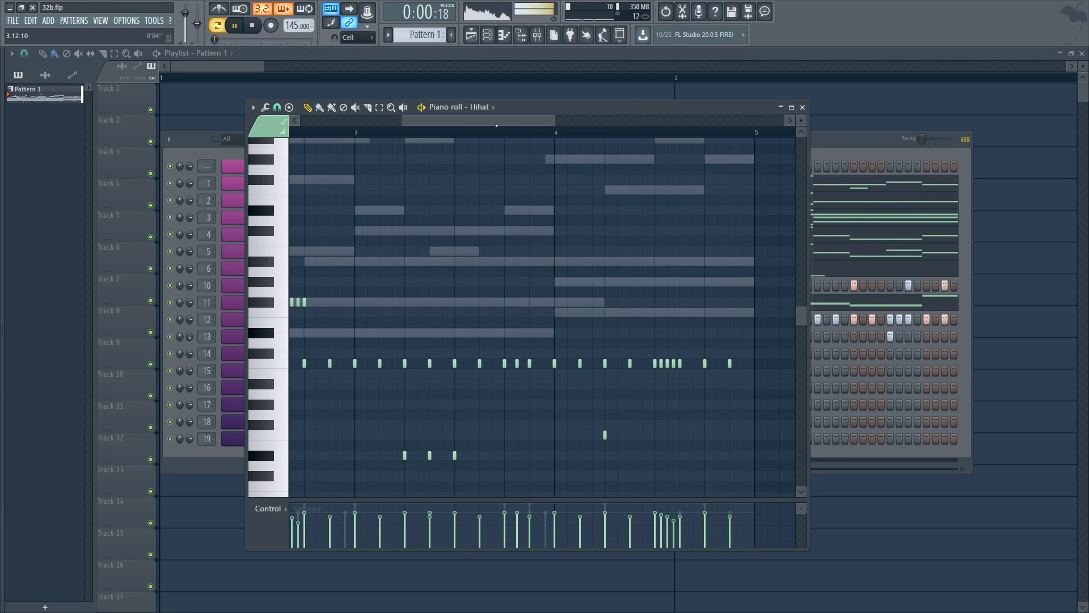
drag(495, 118, 800, 105)
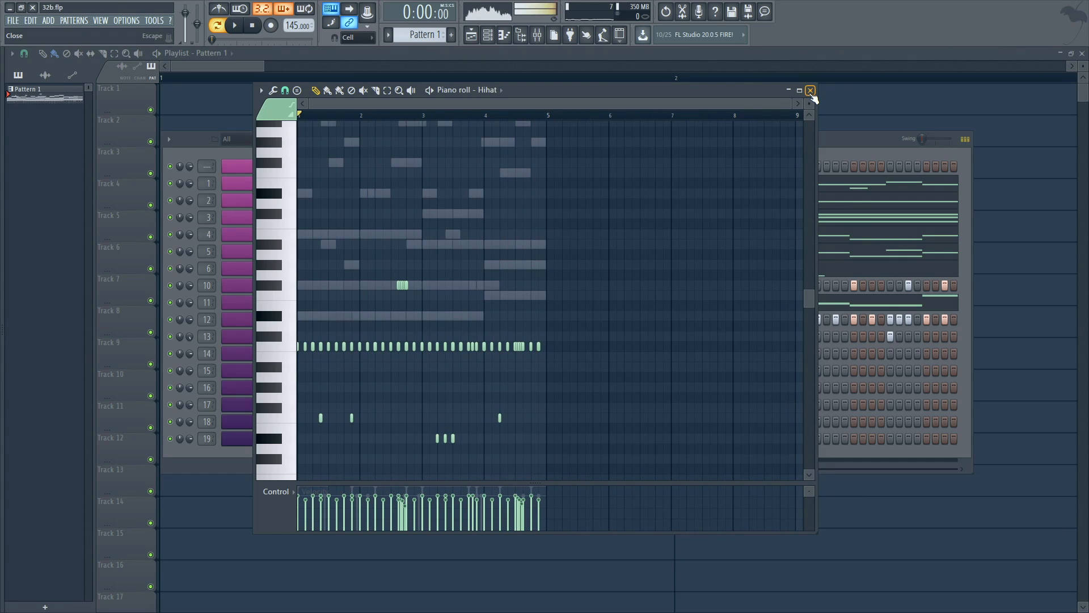
click(811, 91)
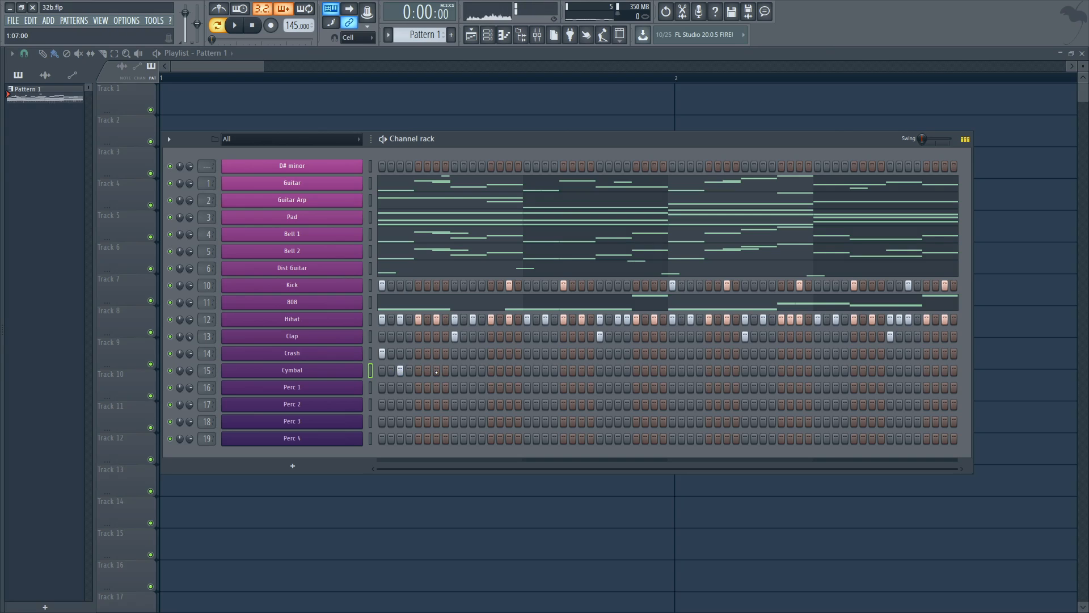
Move the Cymbal hit to step 7 of bar 1 and add Perc 1 hits on step 3 of bars 2 and 4.
click(436, 371)
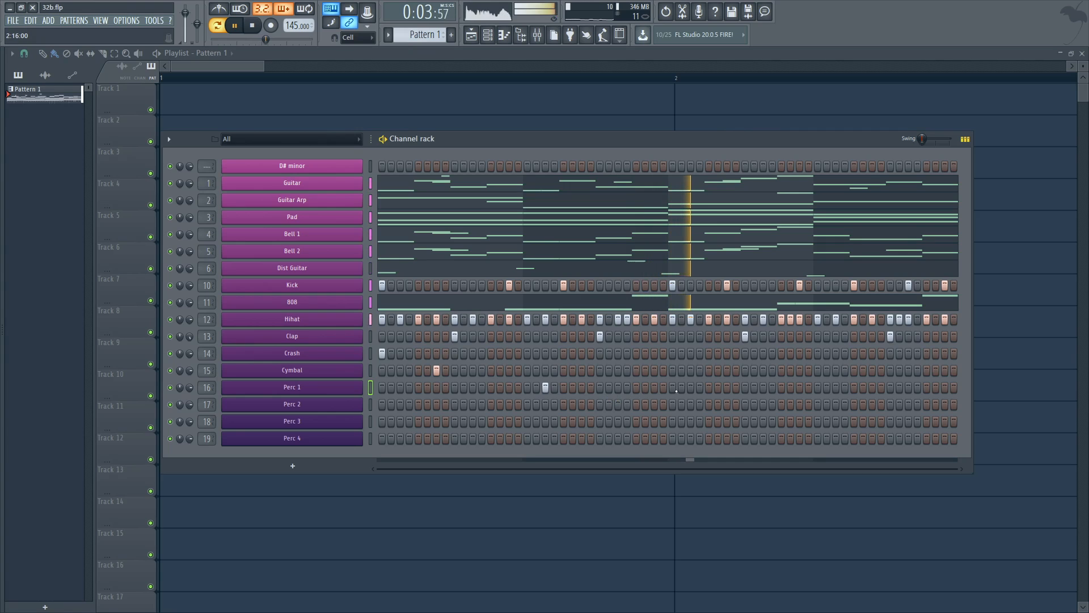
click(835, 388)
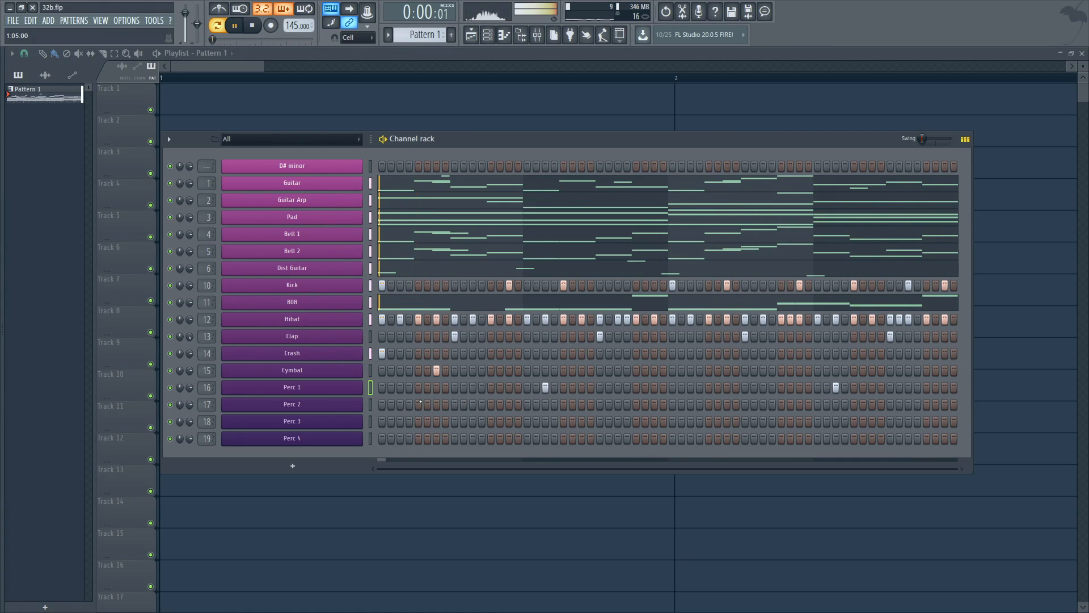
key(space)
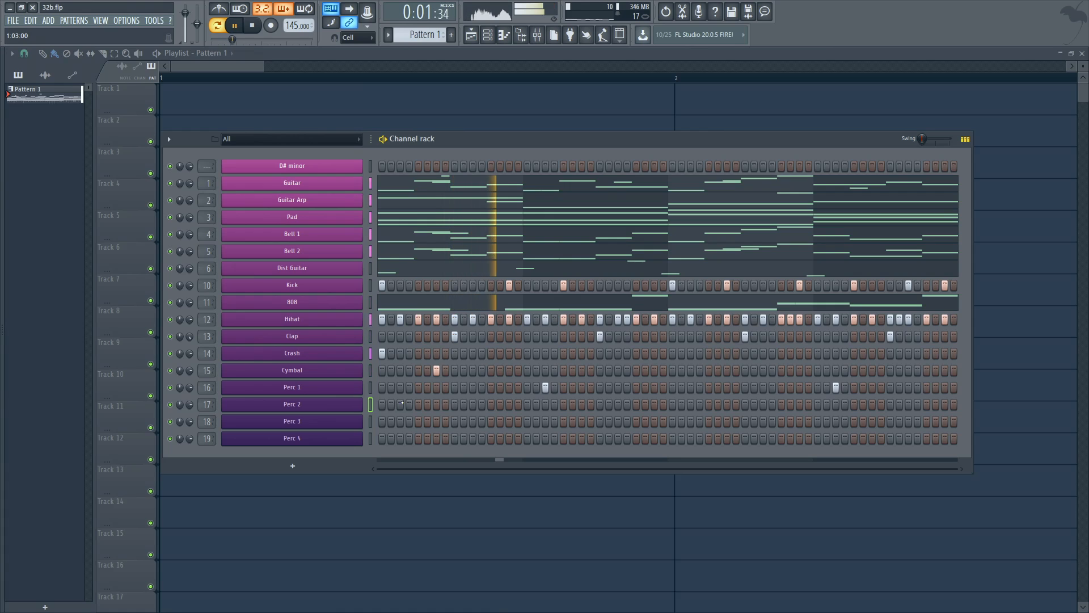
Try a Perc 2 hit on bar 1 step 15, remove it, and place the hit on step 11 instead.
click(510, 404)
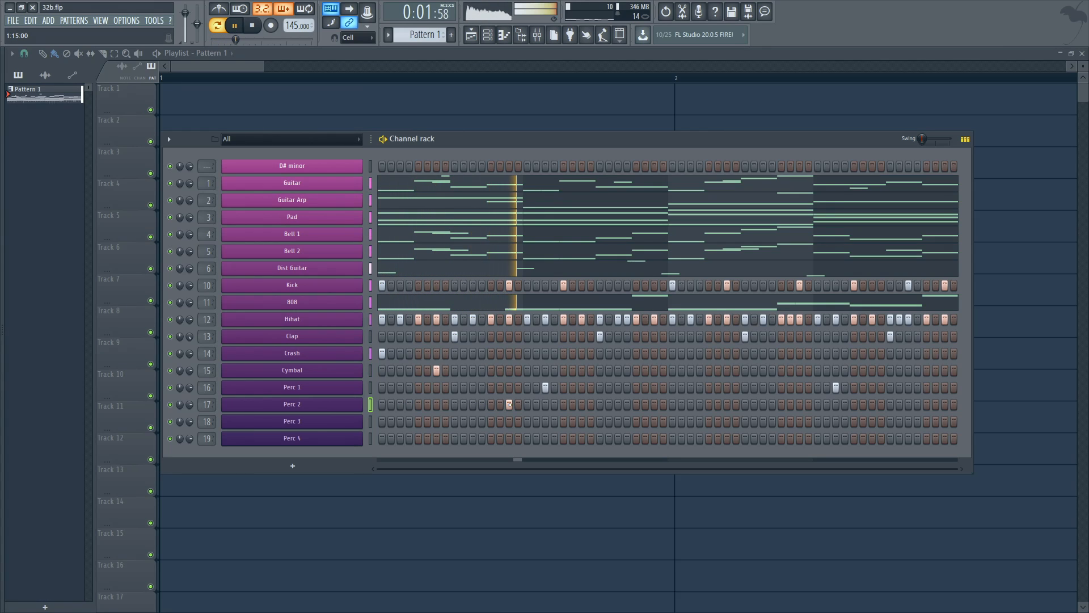
click(509, 404)
key(space)
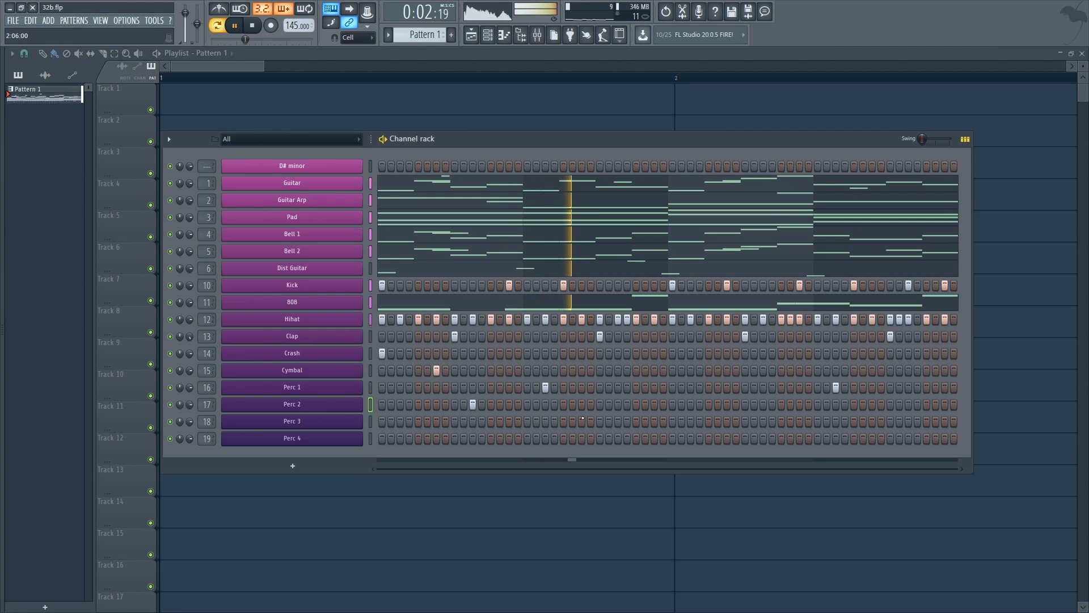
Add Perc 2 hits on bar 3 step 7 and bar 4 step 11, and play the pattern to check them.
click(727, 404)
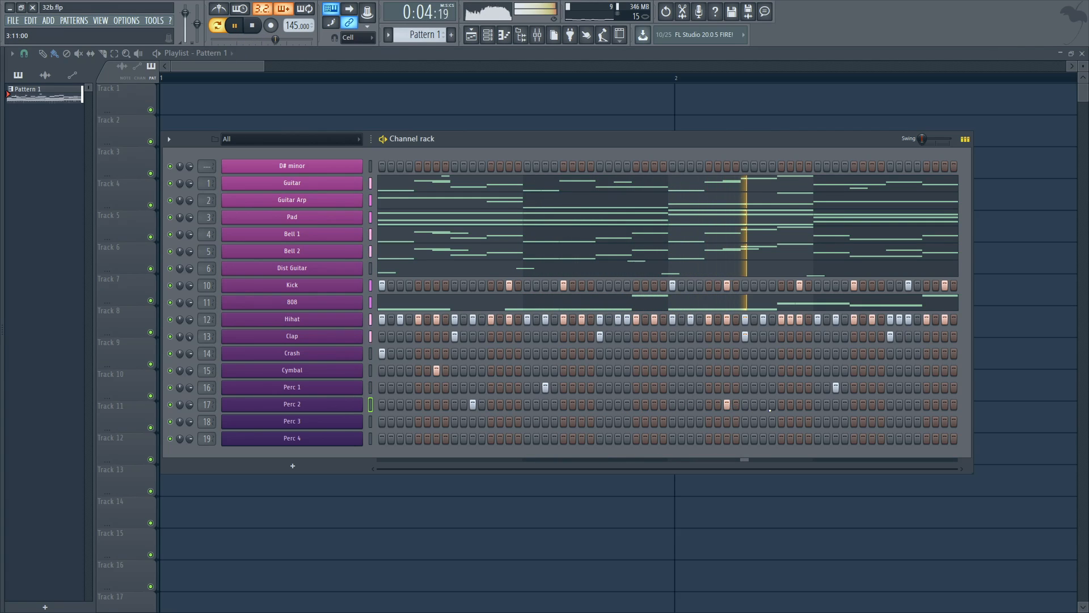
click(908, 405)
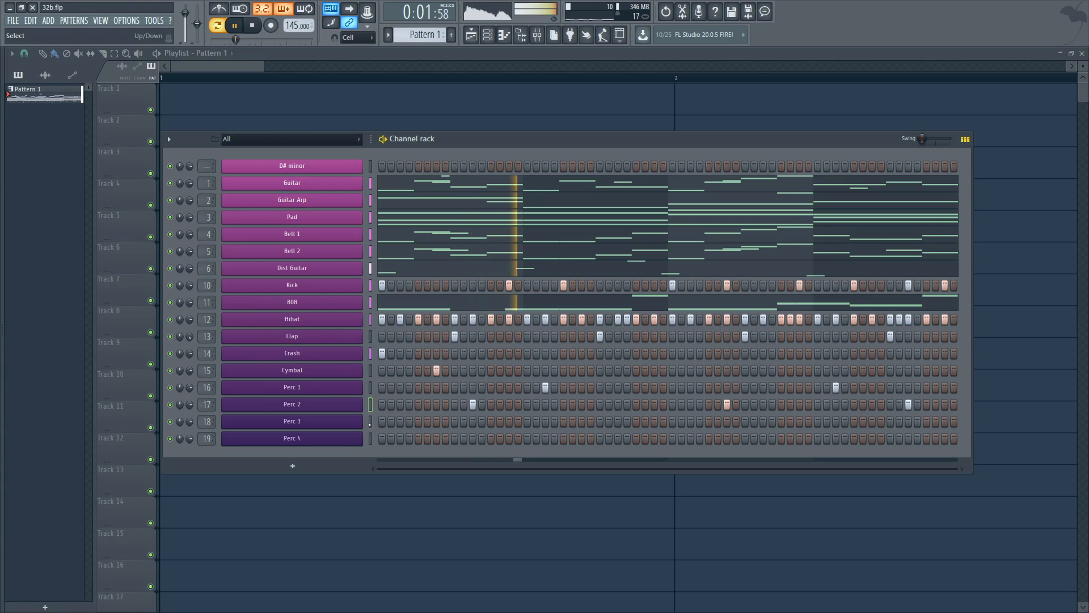
key(space)
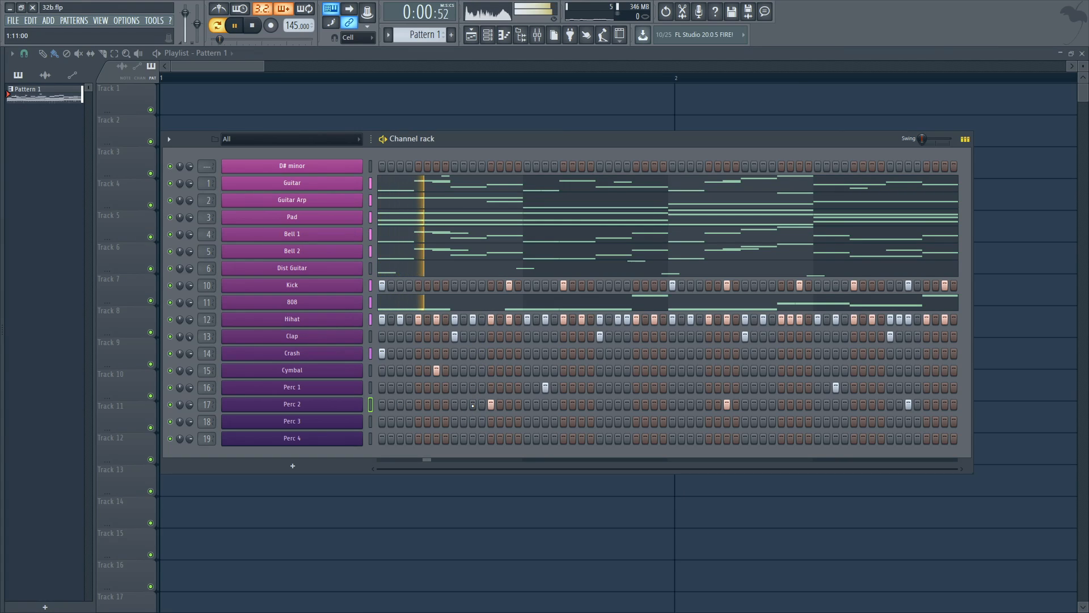
key(space)
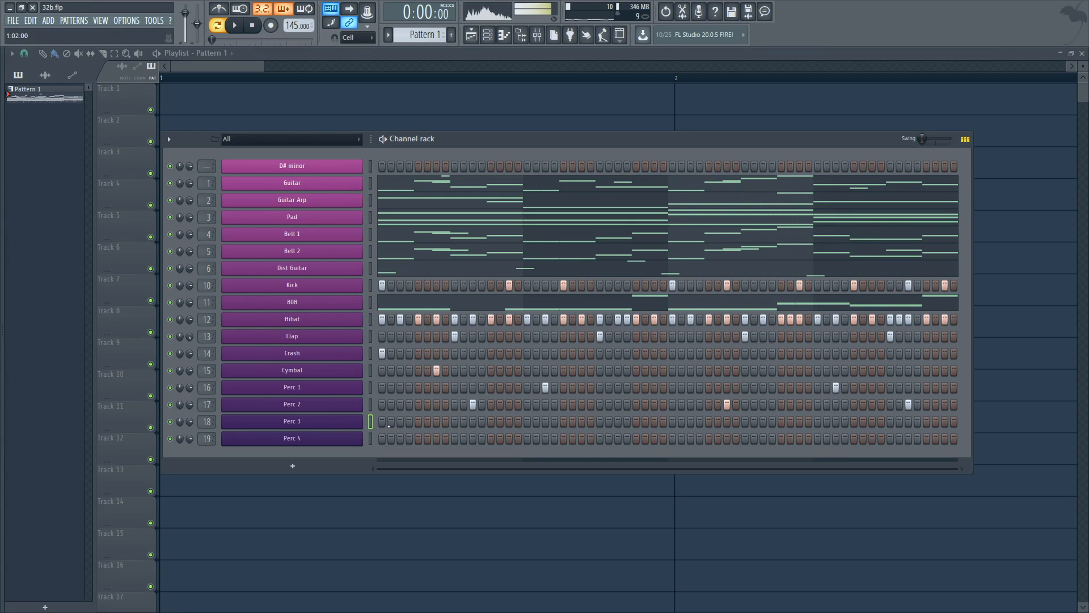
Open the Perc 4 piano roll, set its snap to 1/4 step, and begin a B5 roll on bar 1 step 5.
key(F7)
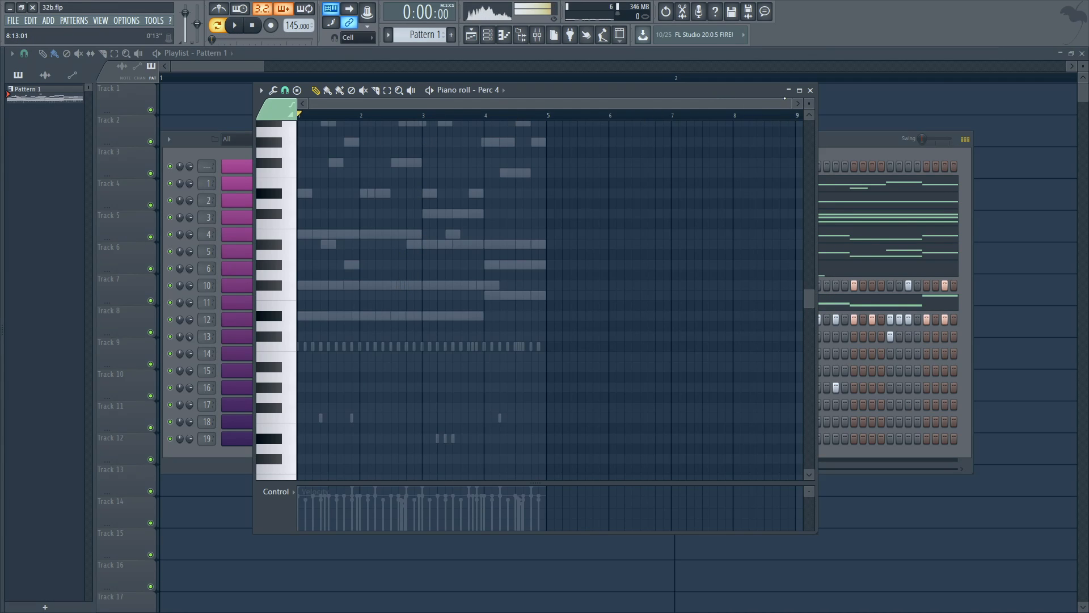
drag(789, 102, 480, 102)
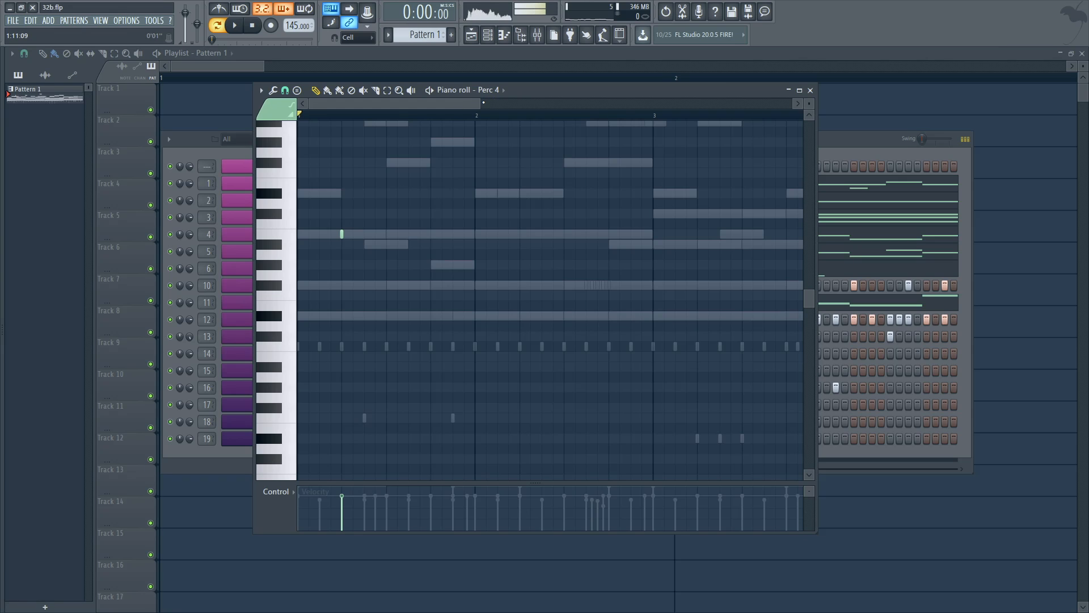
drag(482, 102, 426, 103)
click(284, 90)
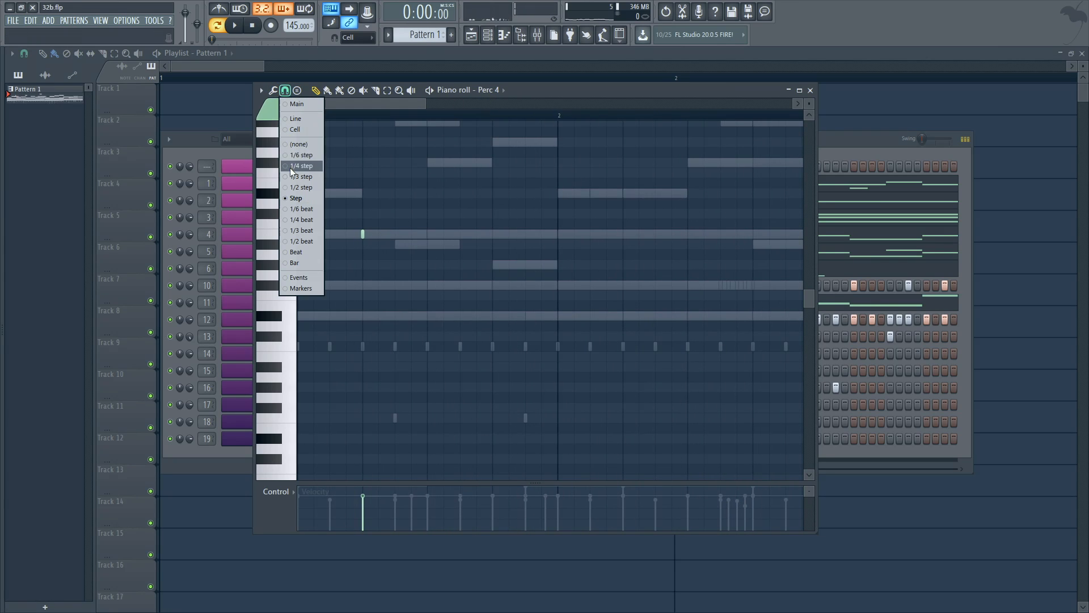
click(291, 169)
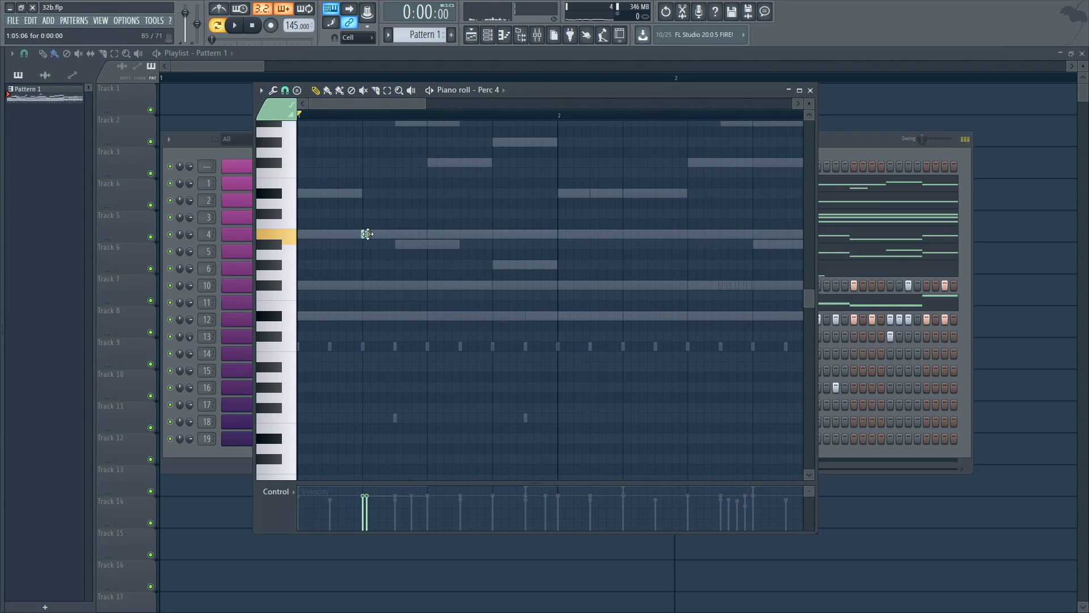
Extend the B5 roll on bar 1 step 5 to four quarter-step notes and add a B5 note on step 7, auditioning the pattern.
key(space)
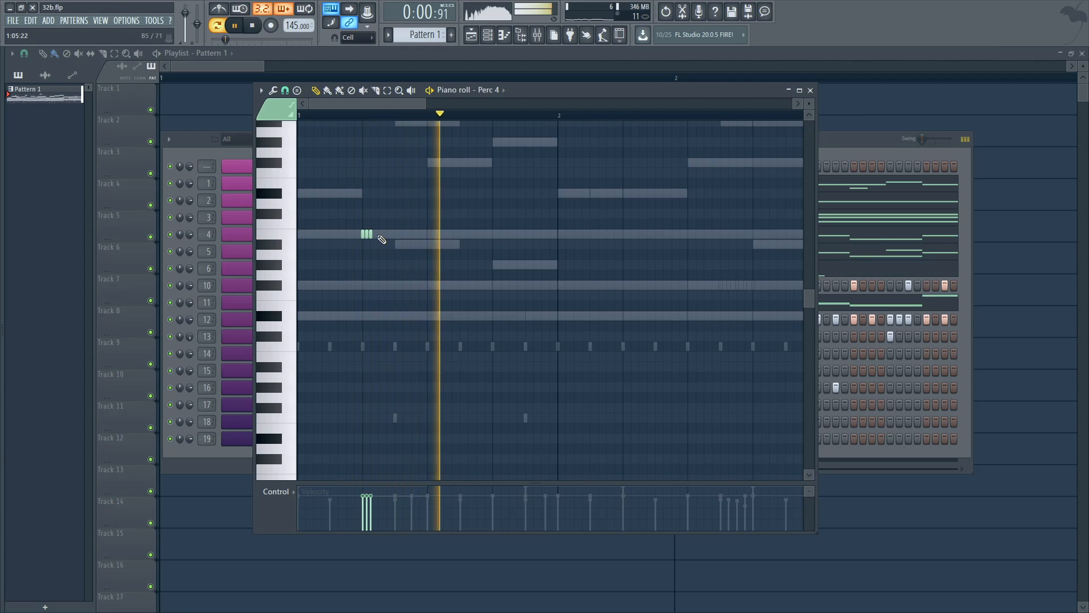
key(space)
click(375, 234)
key(space)
click(395, 234)
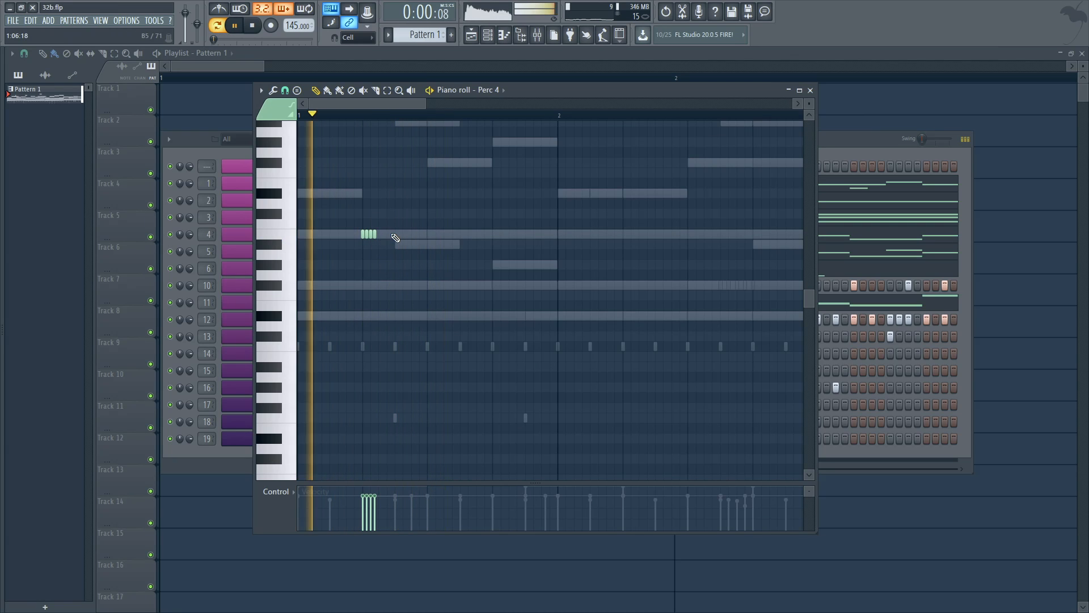
key(space)
Try an extra Perc 4 note around bar 1 steps 8 and 9 at B5 and D#5, auditioning it, and remove it.
key(space)
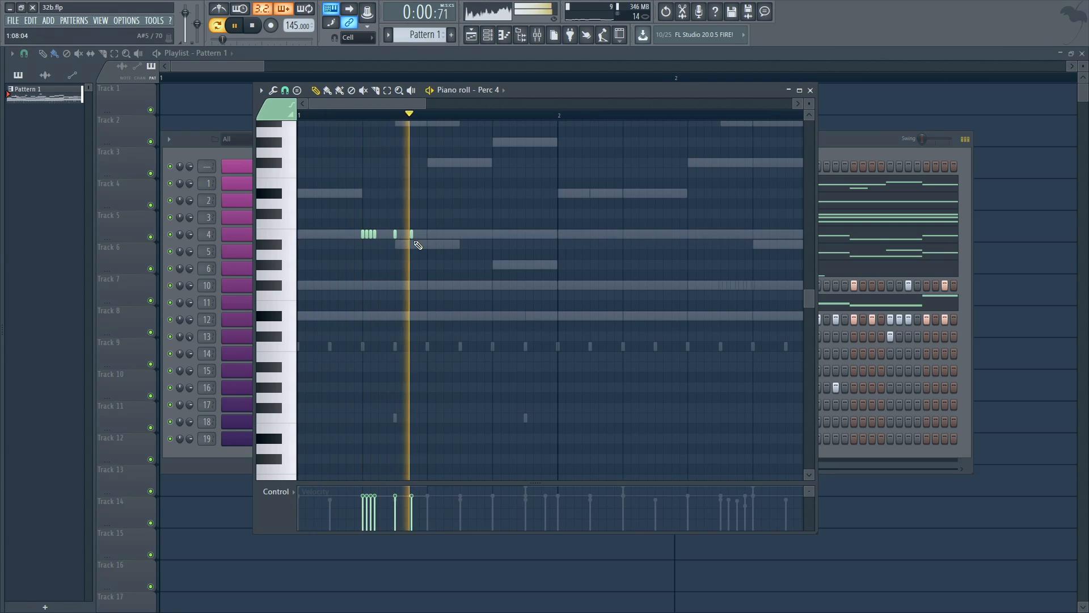
key(space)
key(space)
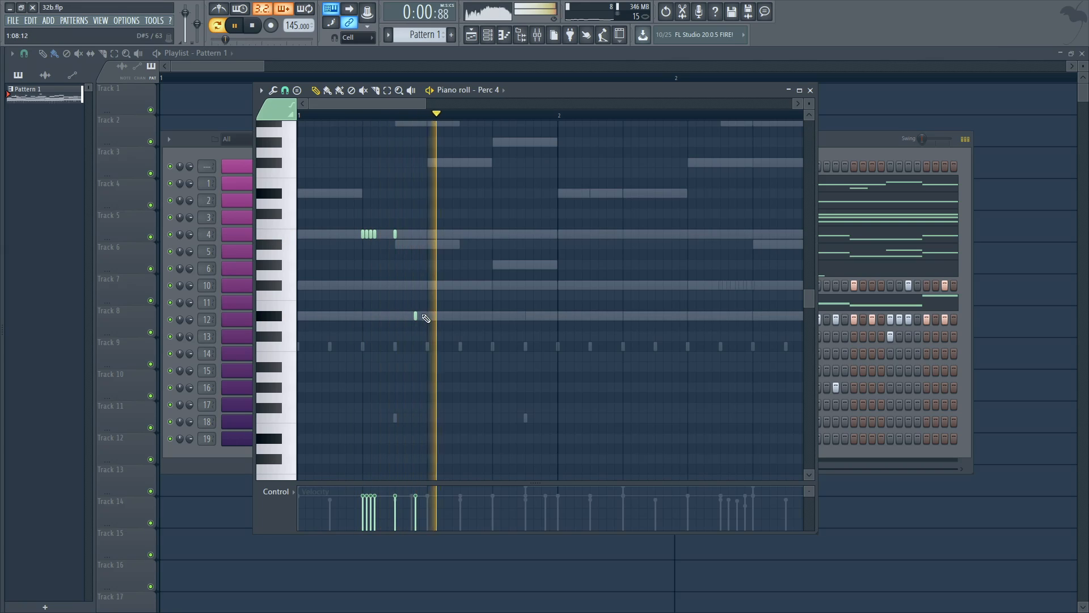
click(429, 315)
key(space)
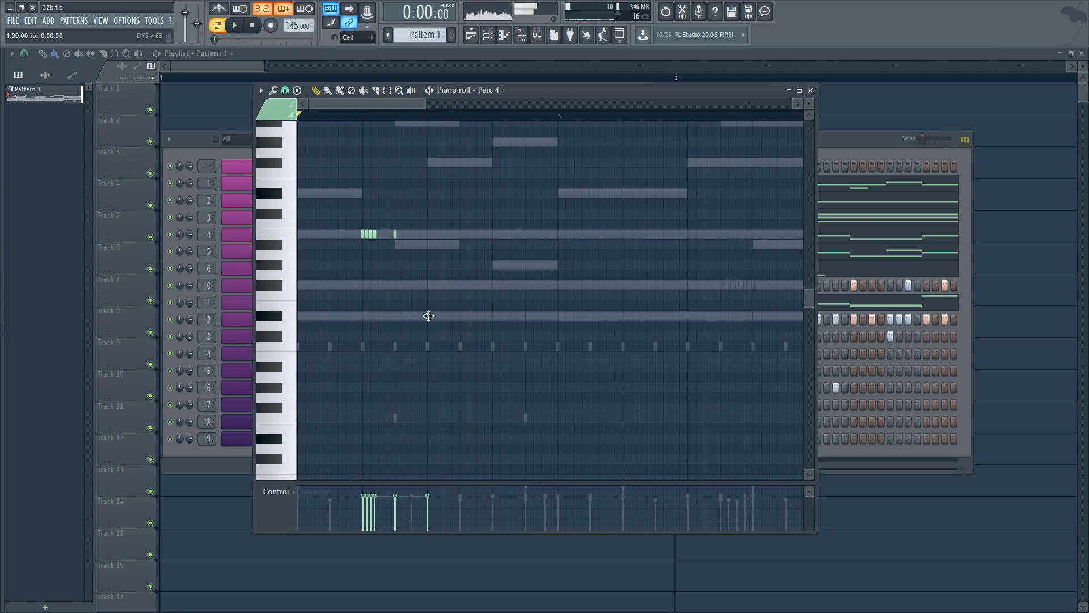
key(space)
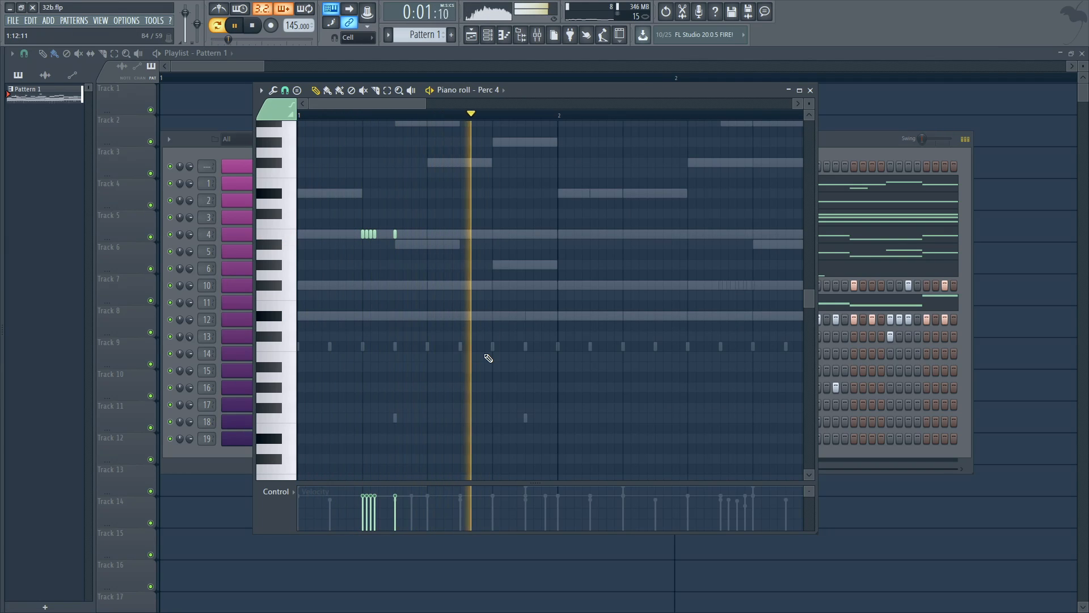
key(space)
key(space)
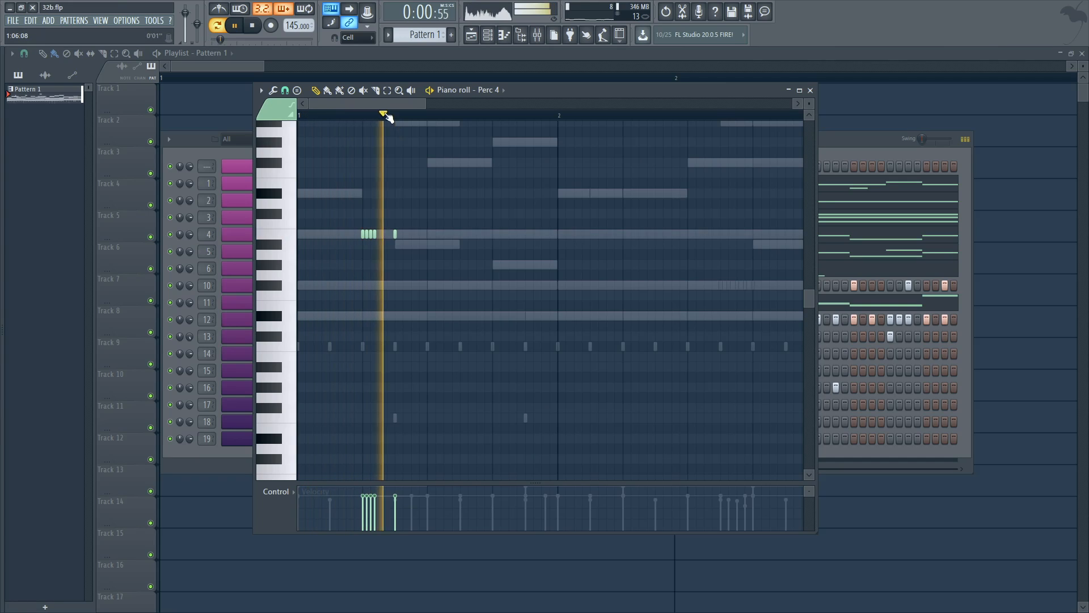
key(space)
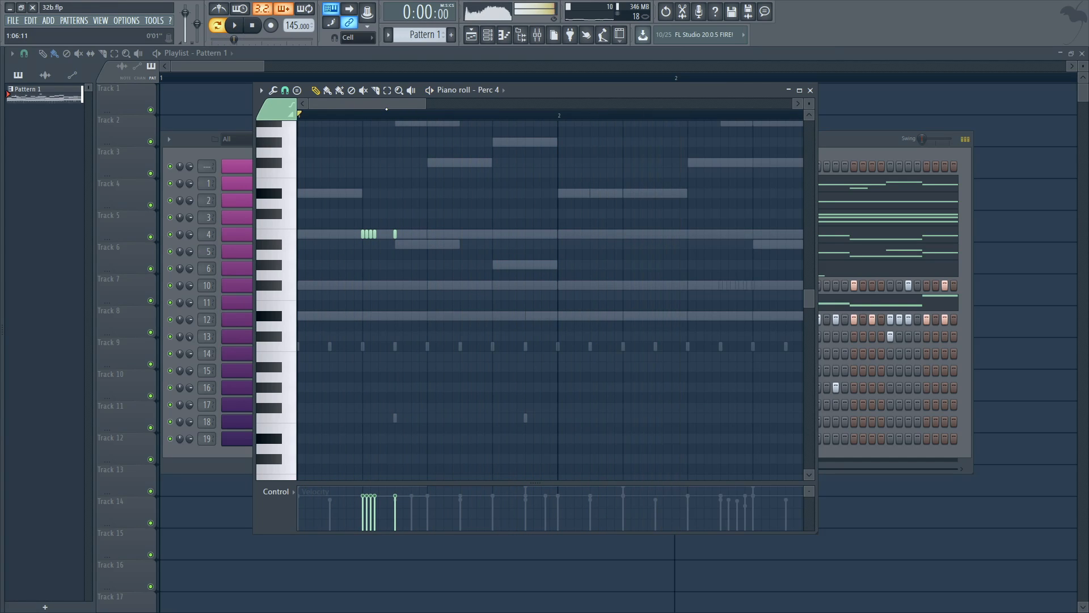
Add three B5 Perc 4 notes half a step apart, starting on bar 2 step 5, and play them back.
drag(394, 104, 433, 105)
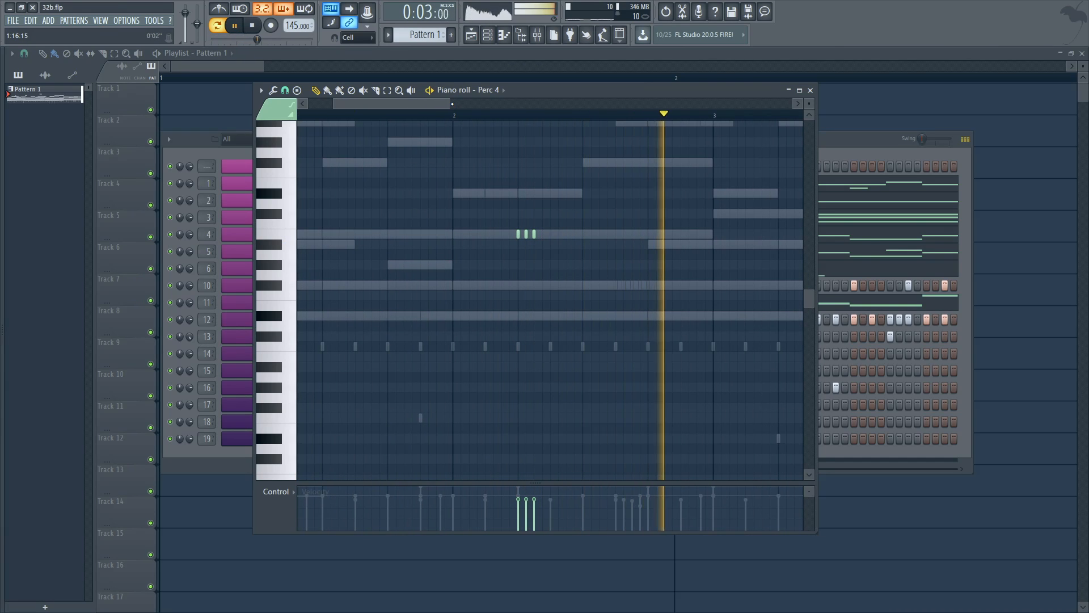
scroll(553, 114, down, 2)
key(space)
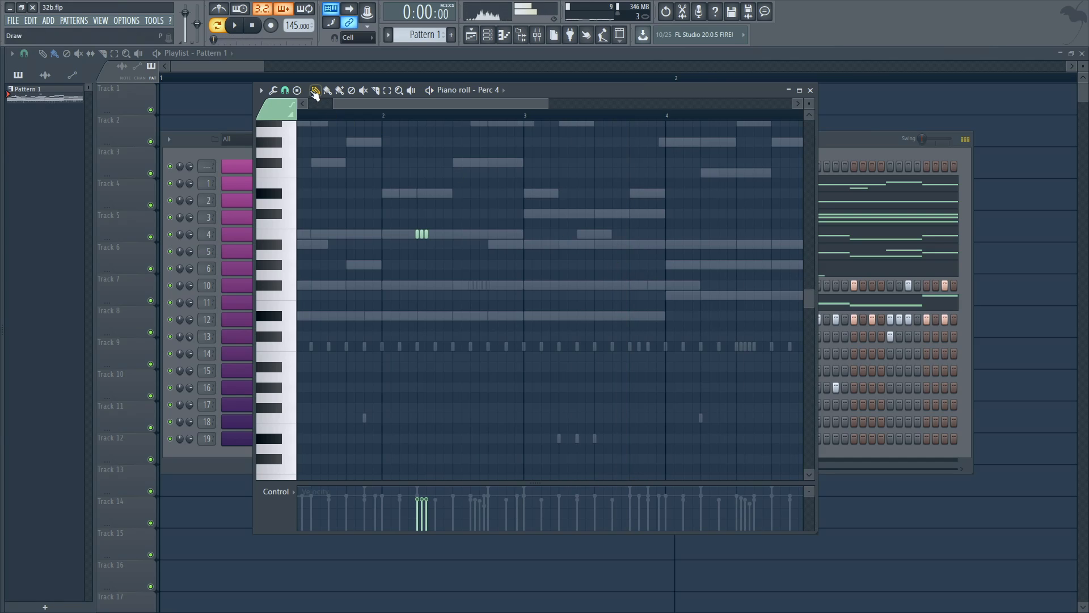
Set the snap to 1/3 beat, add four D#5 Perc 4 notes from bar 3 step 13 to the start of bar 4, and audition them.
click(286, 90)
click(315, 232)
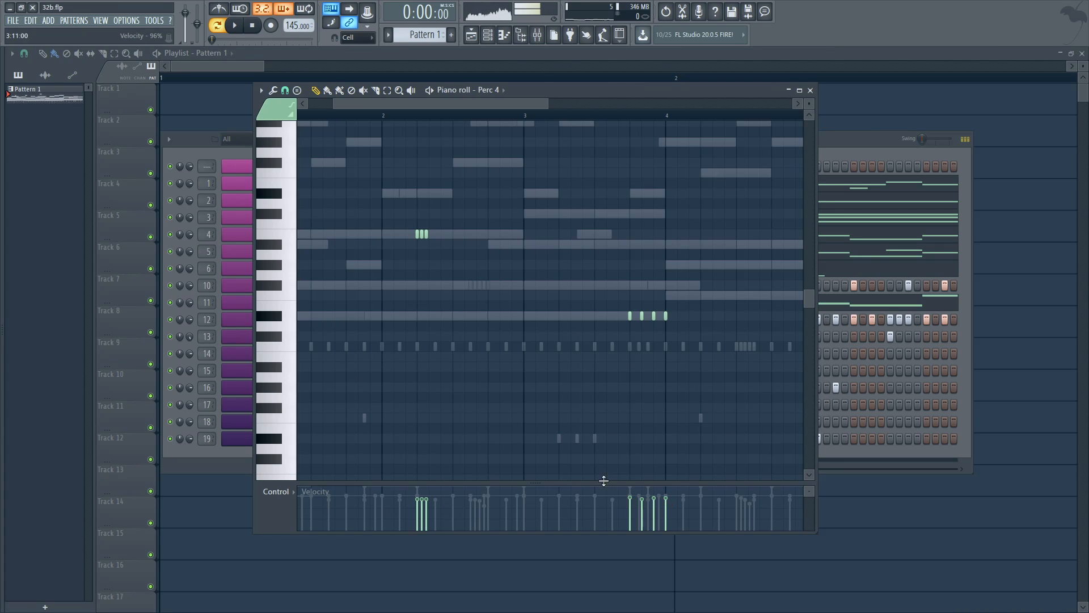
key(space)
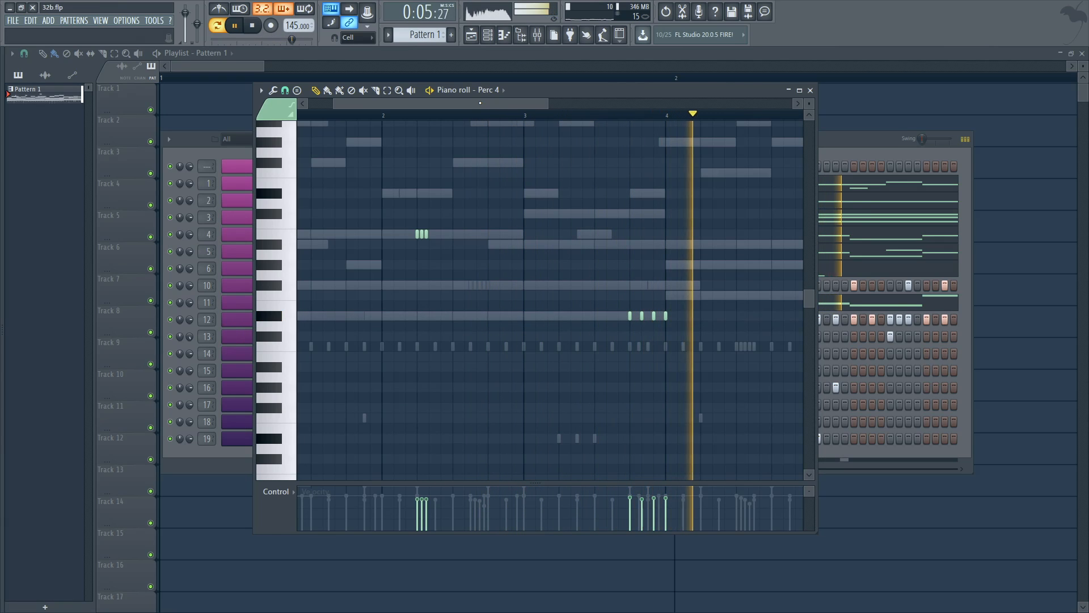
drag(493, 102, 556, 103)
key(space)
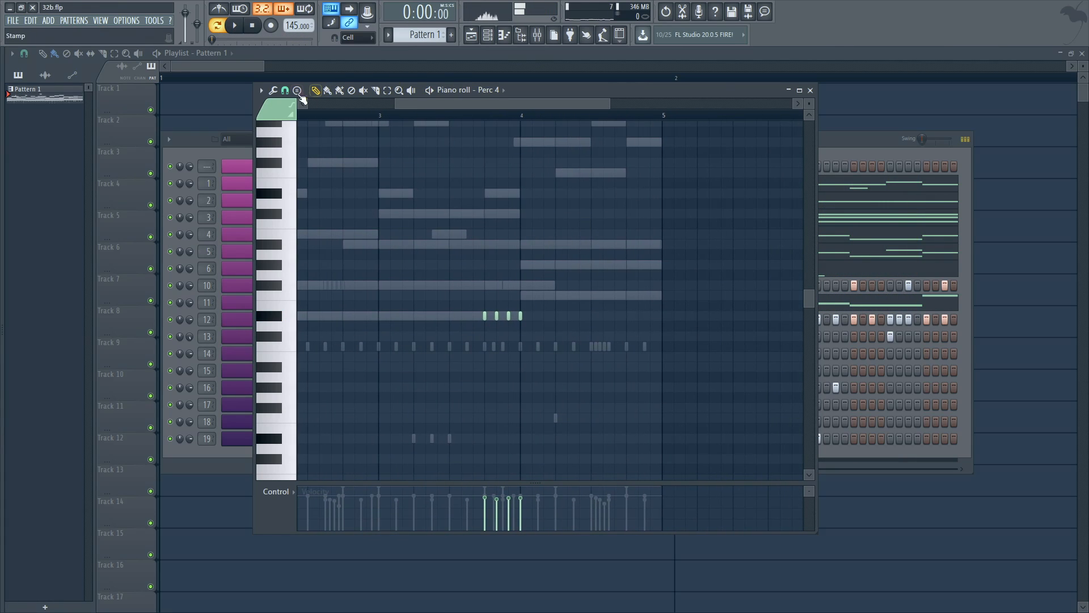
With snap at 1/6 beat, add four A#5 Perc 4 notes 1/3 beat apart from bar 4 step 9 to step 13, and audition them.
scroll(602, 120, up, 2)
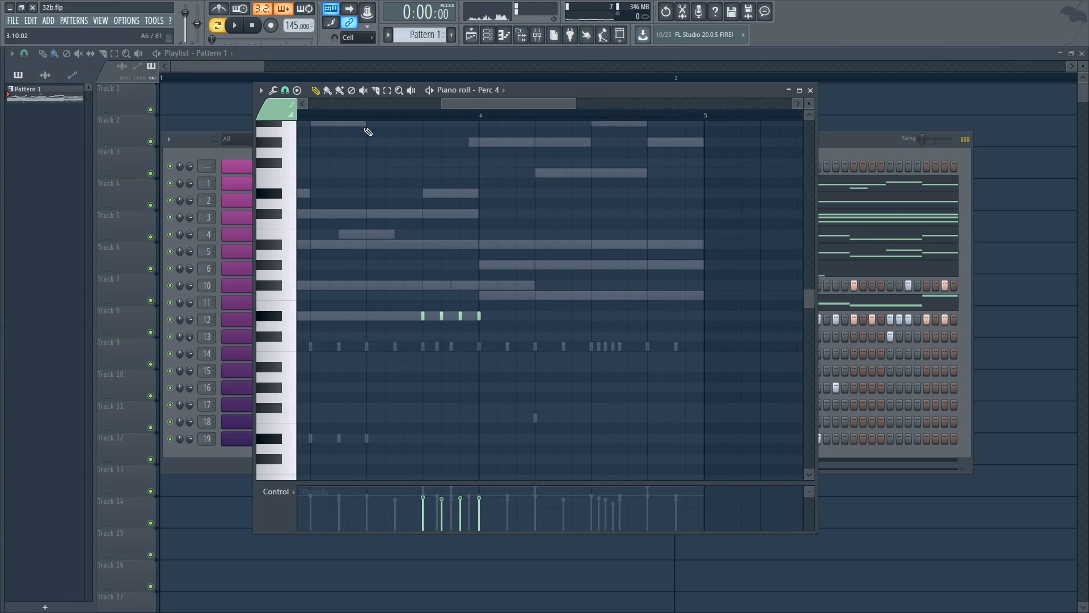
click(285, 90)
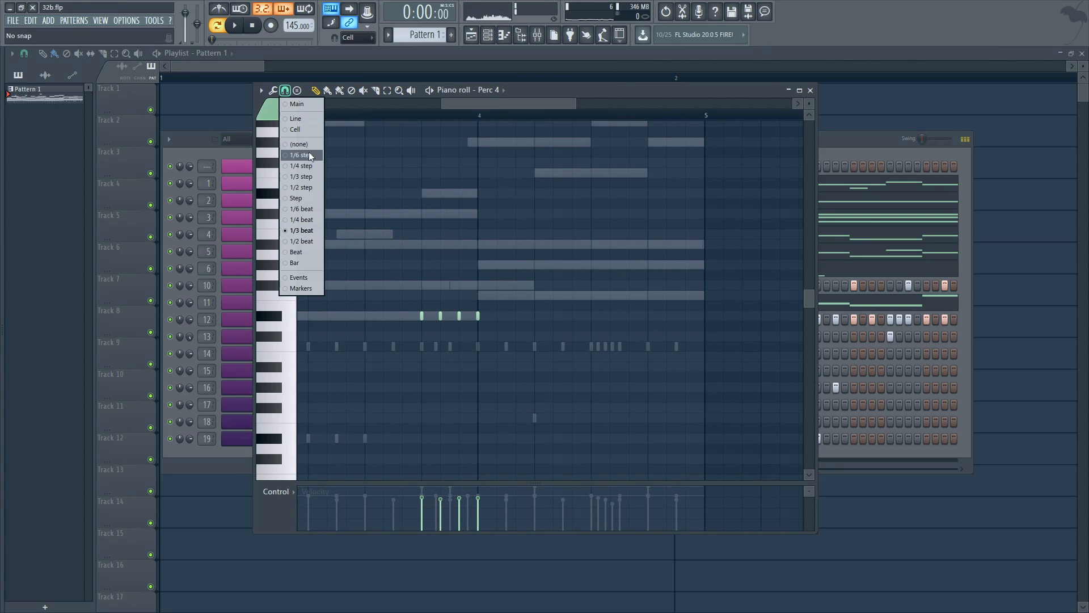
click(305, 209)
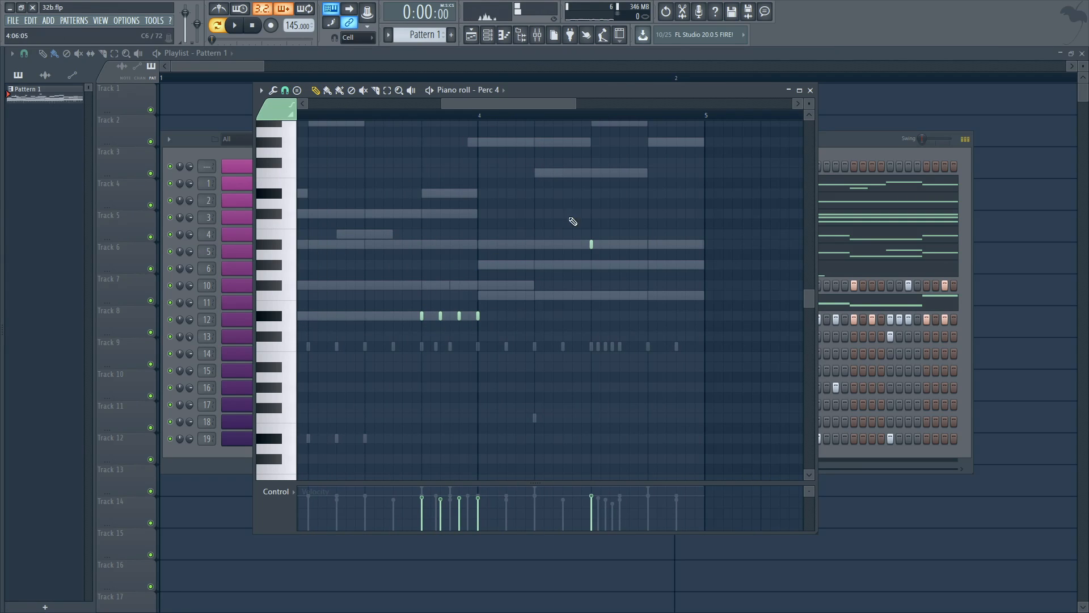
click(610, 244)
click(629, 244)
click(648, 244)
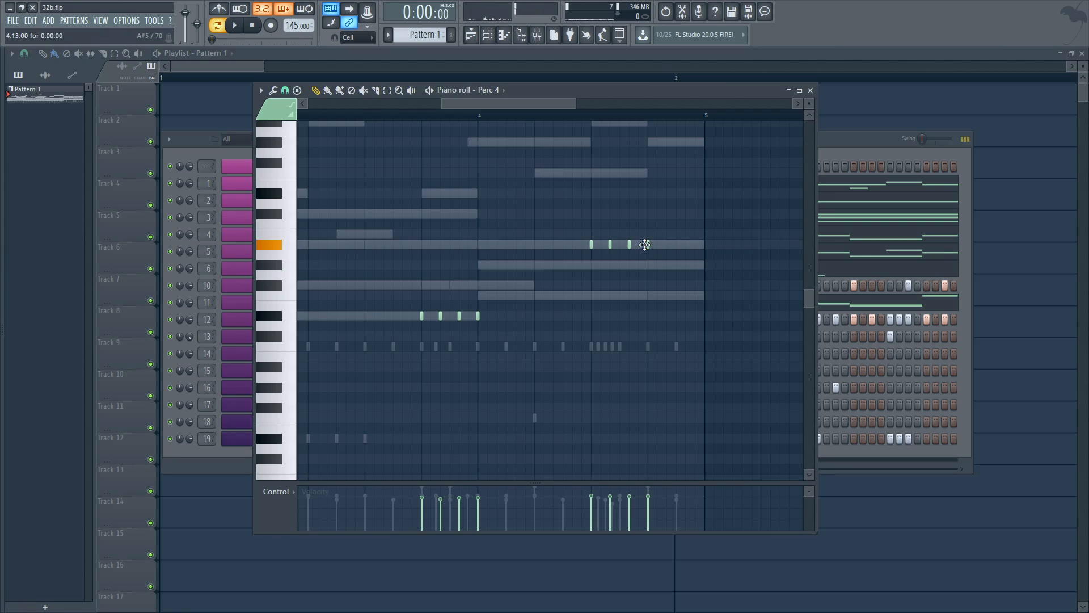
key(space)
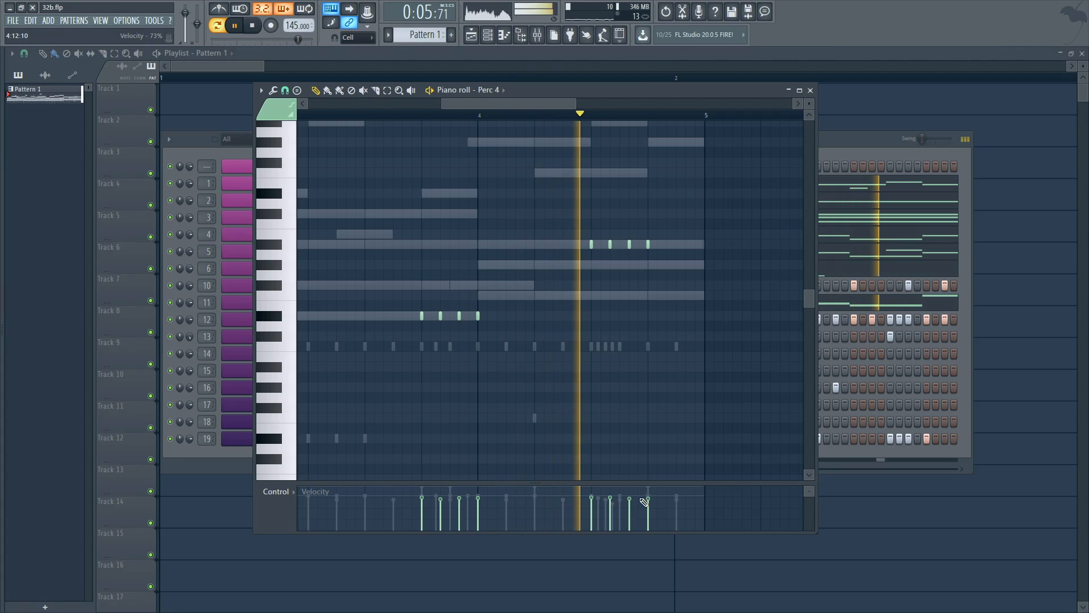
key(space)
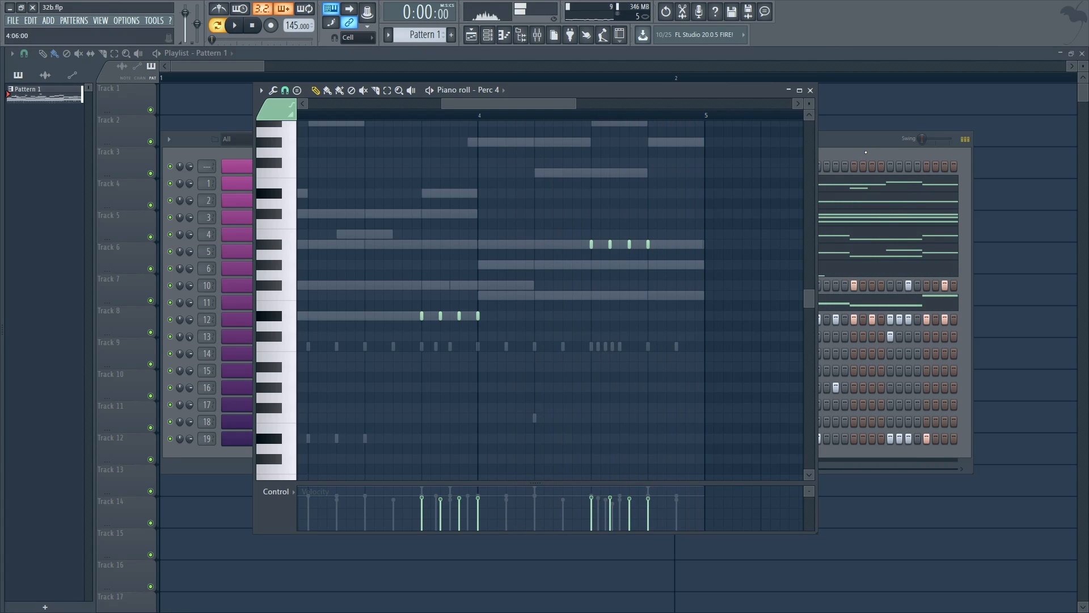
In the Hihat piano roll, replace the five-note C5 roll starting on bar 4 step 9 with a single C5 note on step 9.
click(868, 140)
click(370, 318)
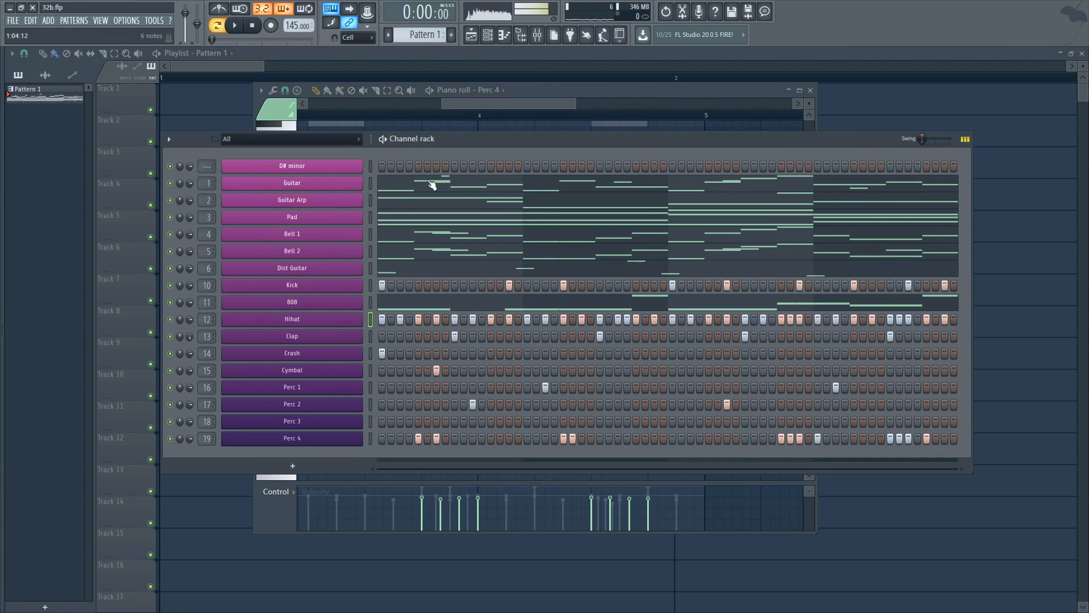
click(504, 36)
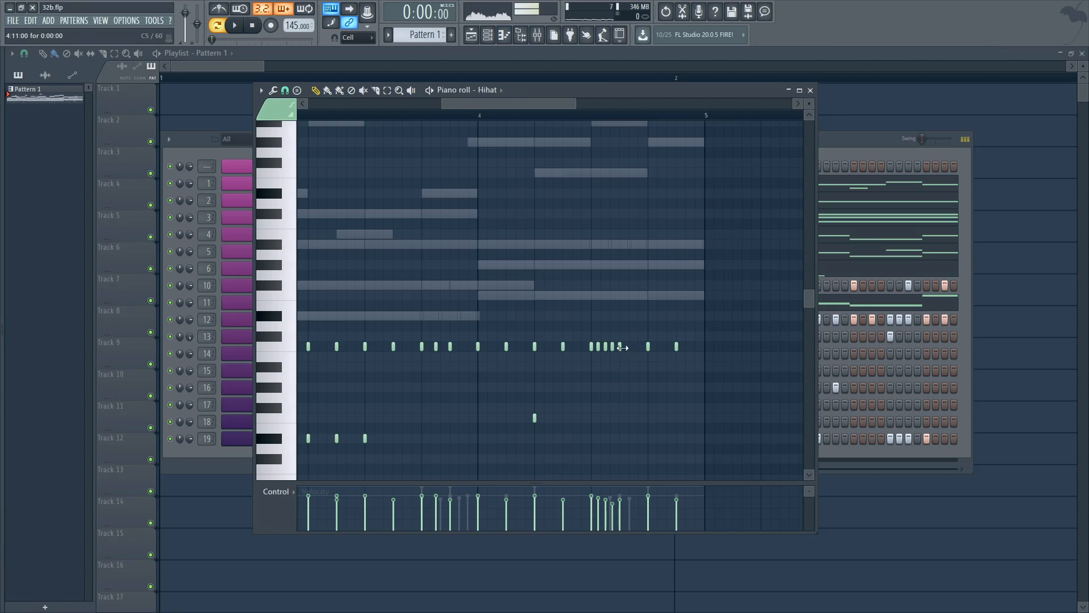
right_click(620, 346)
right_click(612, 347)
right_click(605, 347)
right_click(598, 346)
right_click(592, 346)
click(592, 347)
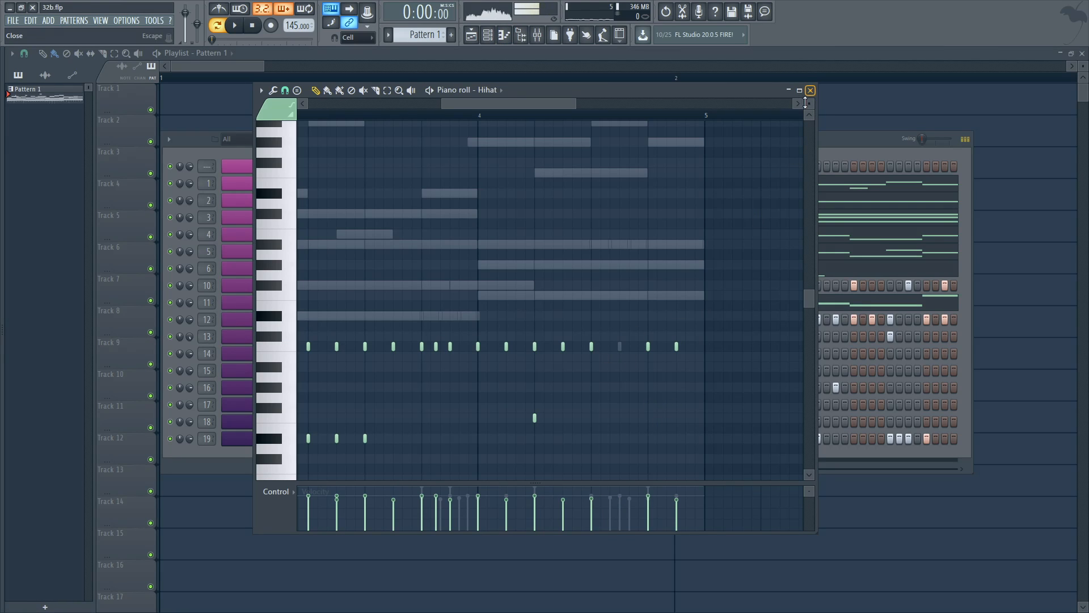
Add a C5 hi-hat note on bar 4 step 11, play the pattern to check it, and close the piano roll.
key(space)
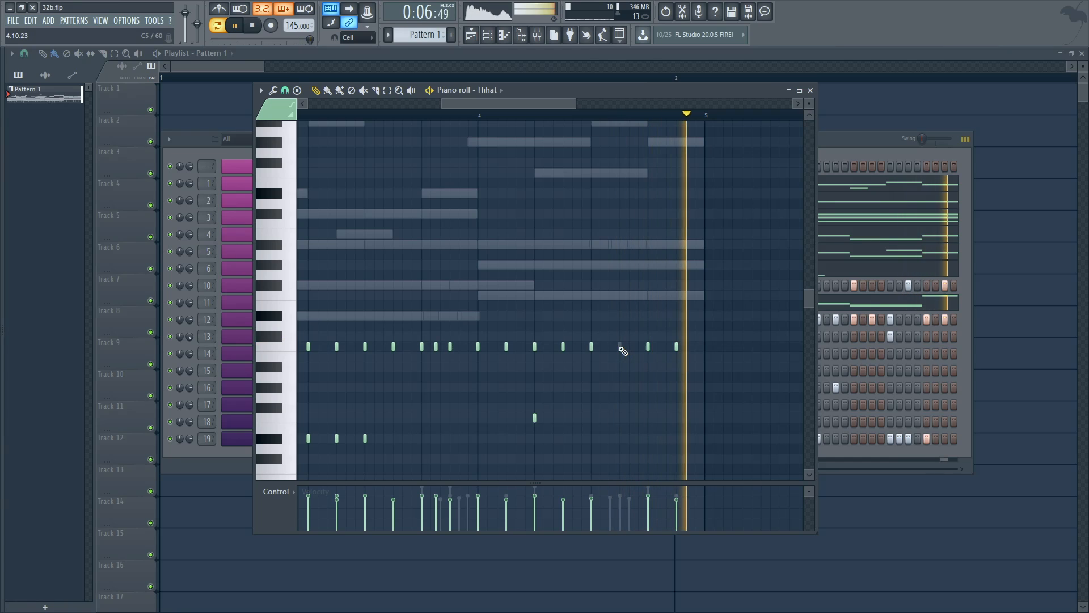
key(space)
click(620, 346)
key(space)
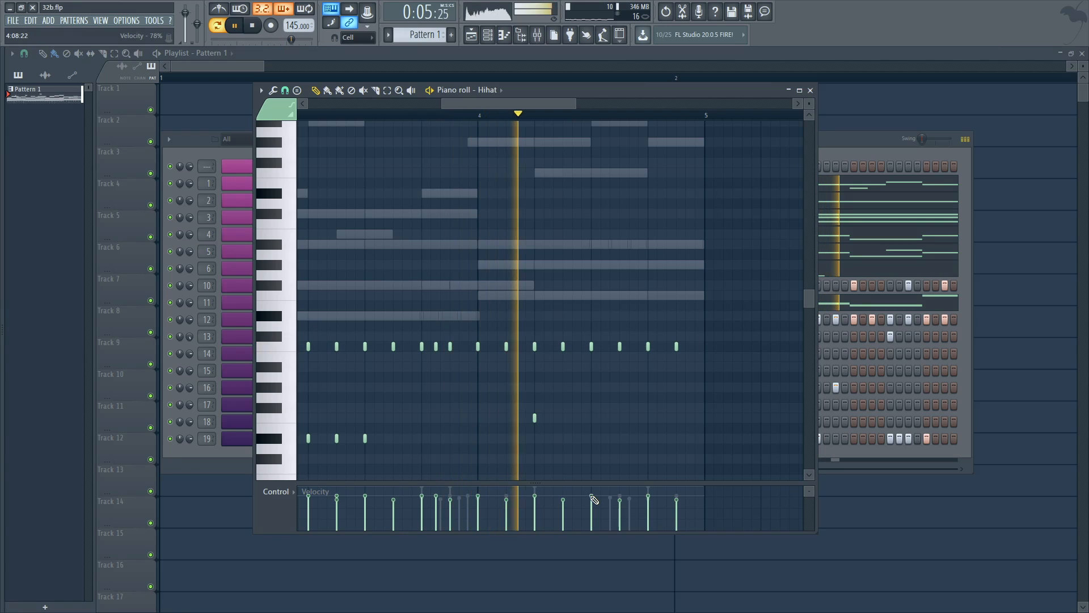
key(space)
click(811, 91)
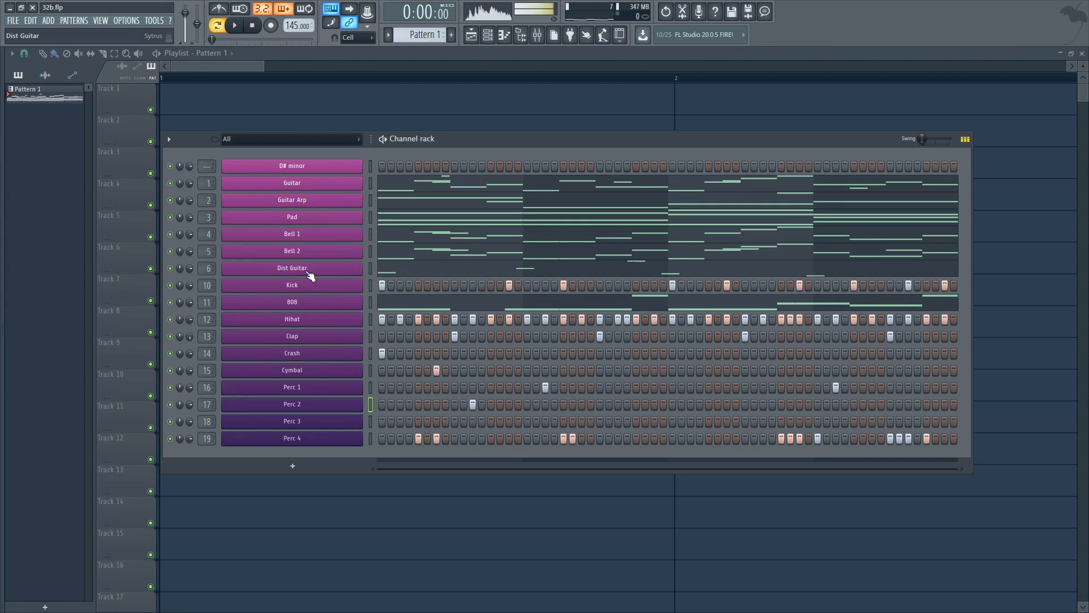
Isolate the drum channels and listen to them without the melody, and play the full pattern with every channel enabled.
right_click(171, 286)
click(183, 294)
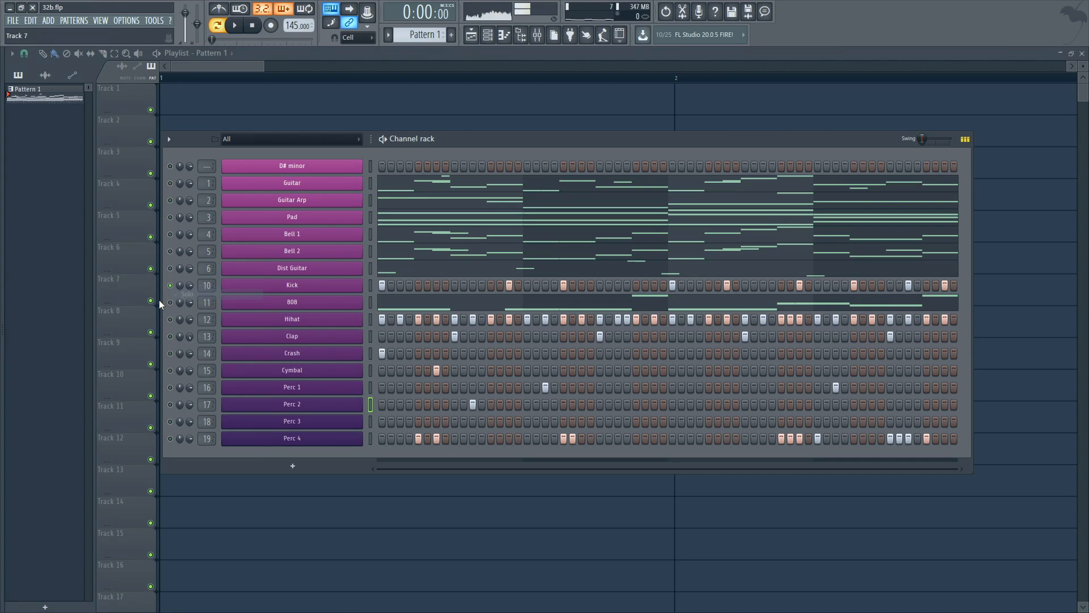
click(171, 302)
drag(171, 341, 178, 410)
key(space)
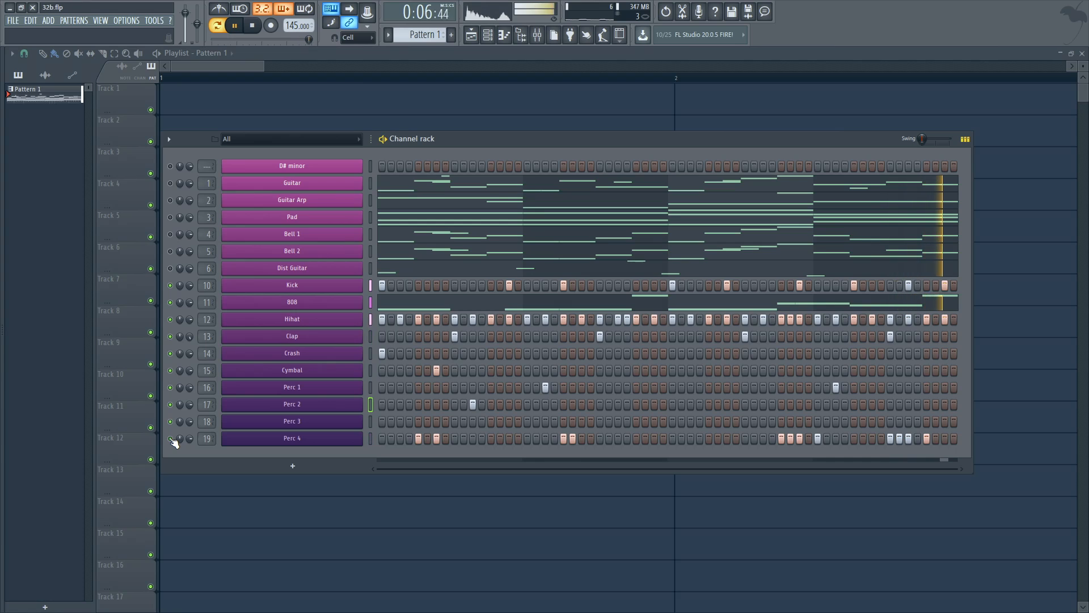
key(space)
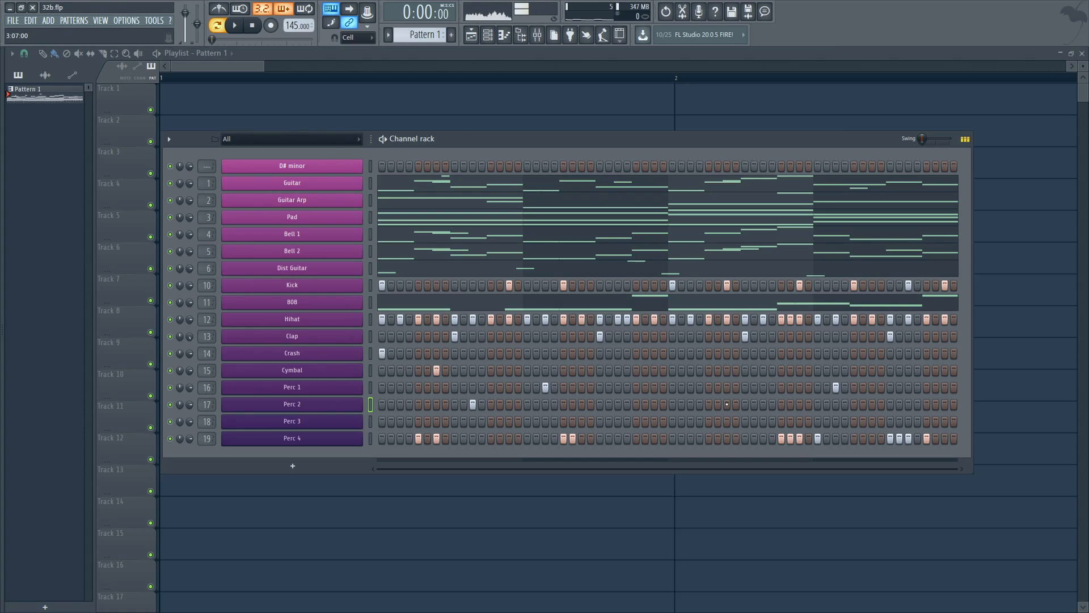
key(space)
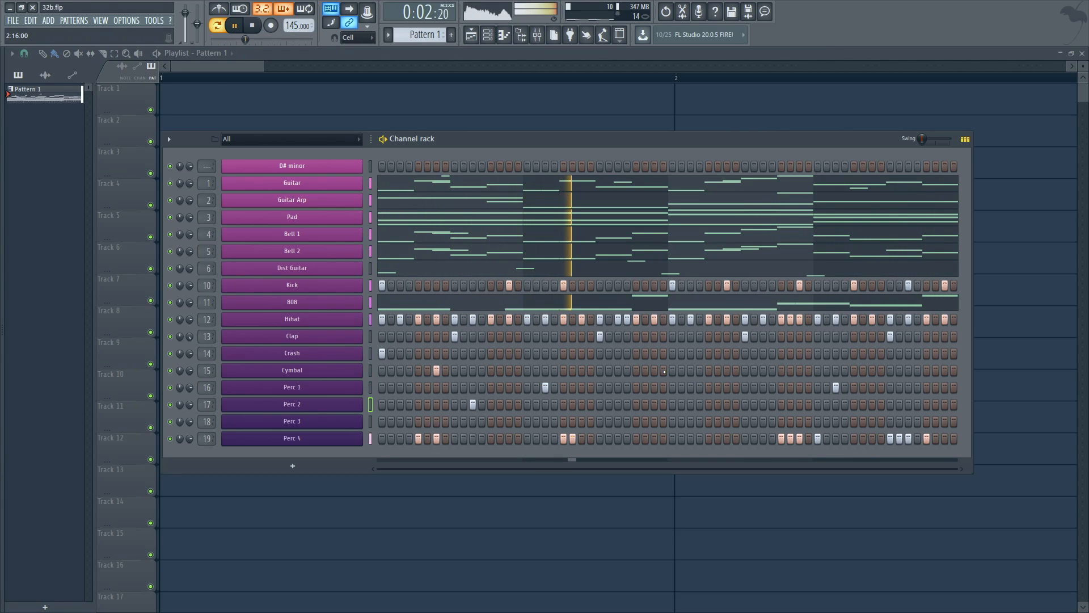
key(space)
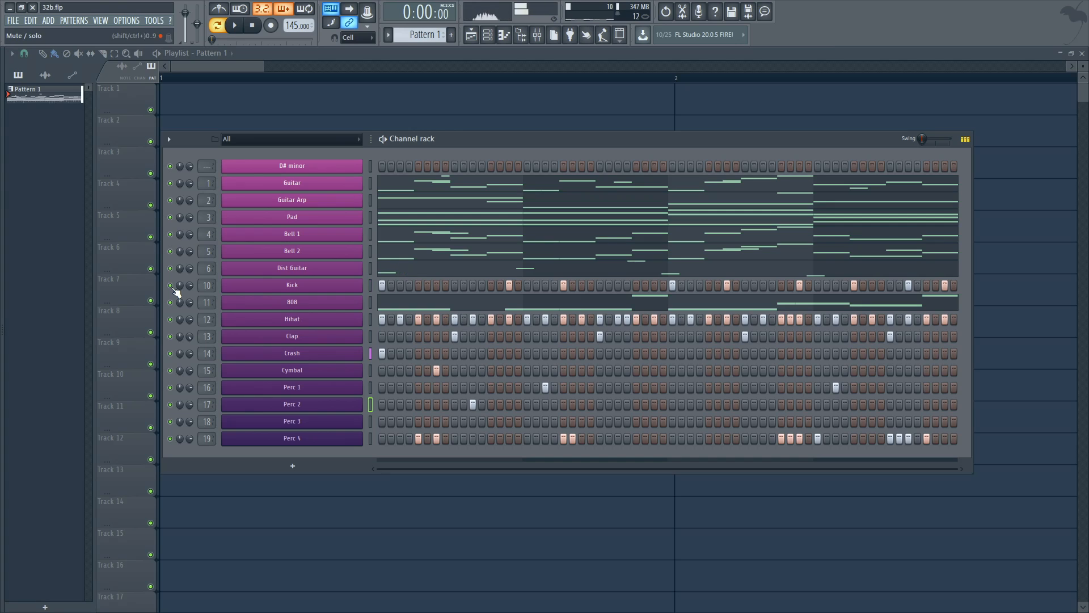